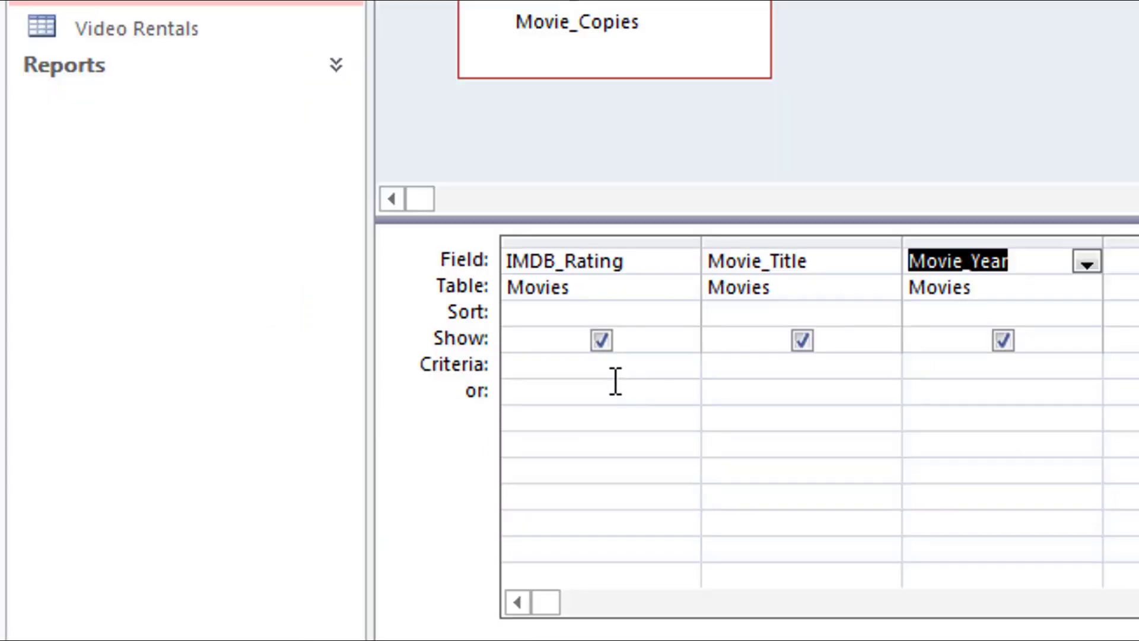
- Enter the criterion >8.3 under IMDB_Rating in the query design grid
{"action": "left_click", "coordinate": [616, 371]}
{"action": "type", "text": ">8.3"}
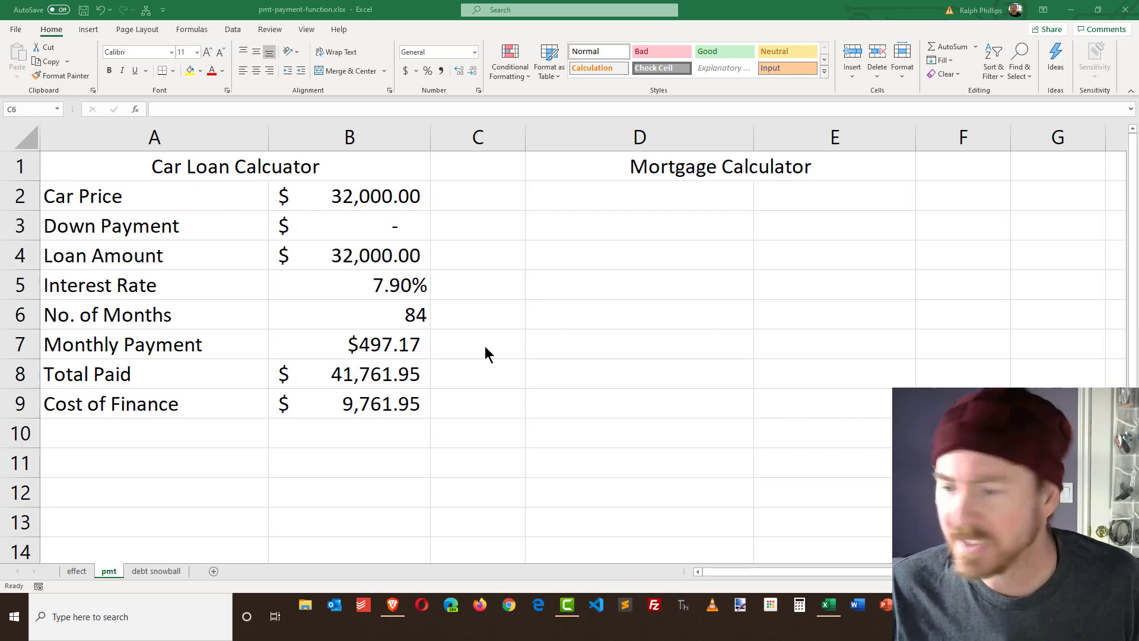
- Return to Excel and select cell D2 under the Mortgage Calculator heading
{"action": "key", "text": "alt+Tab"}
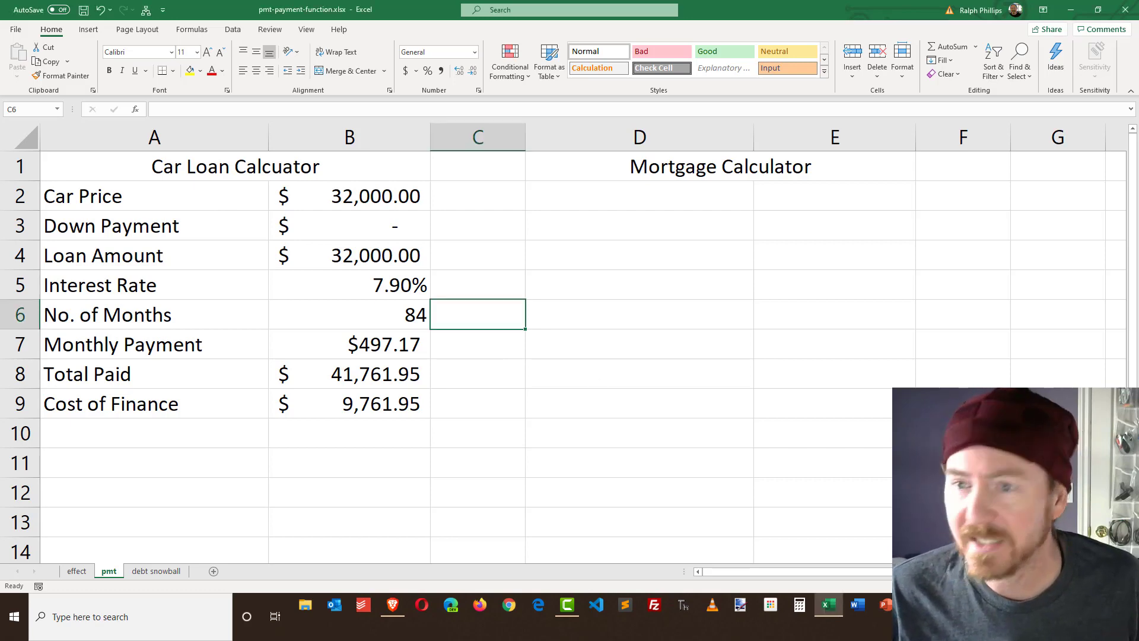
{"action": "scroll", "coordinate": [578, 342], "scroll_direction": "right", "scroll_amount": 1}
{"action": "scroll", "coordinate": [579, 342], "scroll_direction": "right", "scroll_amount": 1}
{"action": "scroll", "coordinate": [578, 342], "scroll_direction": "right", "scroll_amount": 1}
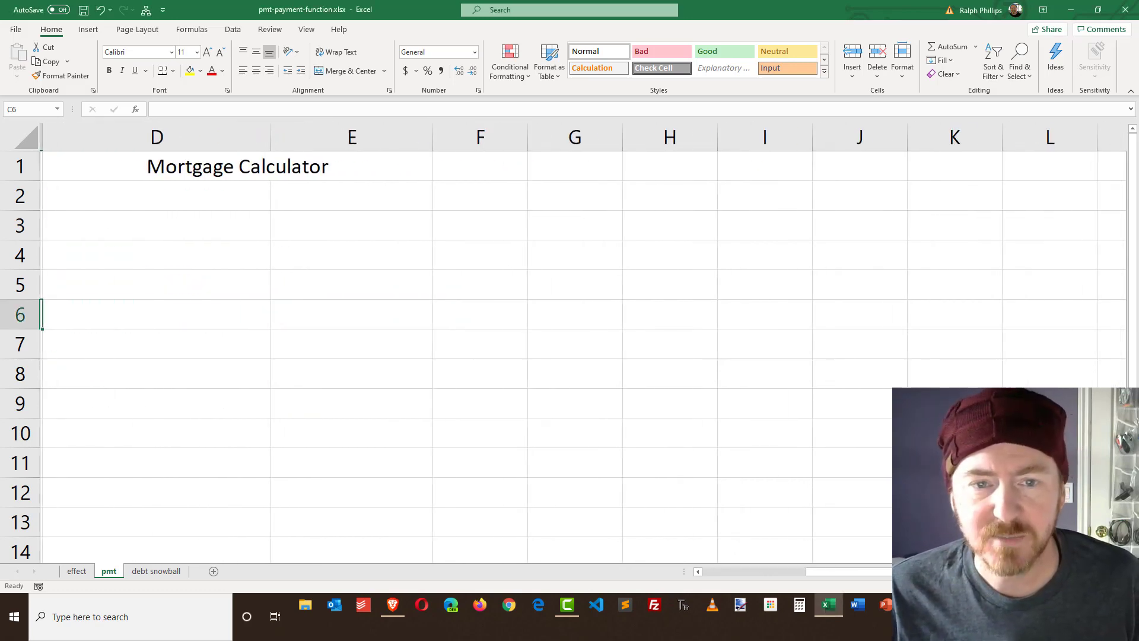
{"action": "left_click", "coordinate": [172, 285]}
{"action": "left_click", "coordinate": [168, 244]}
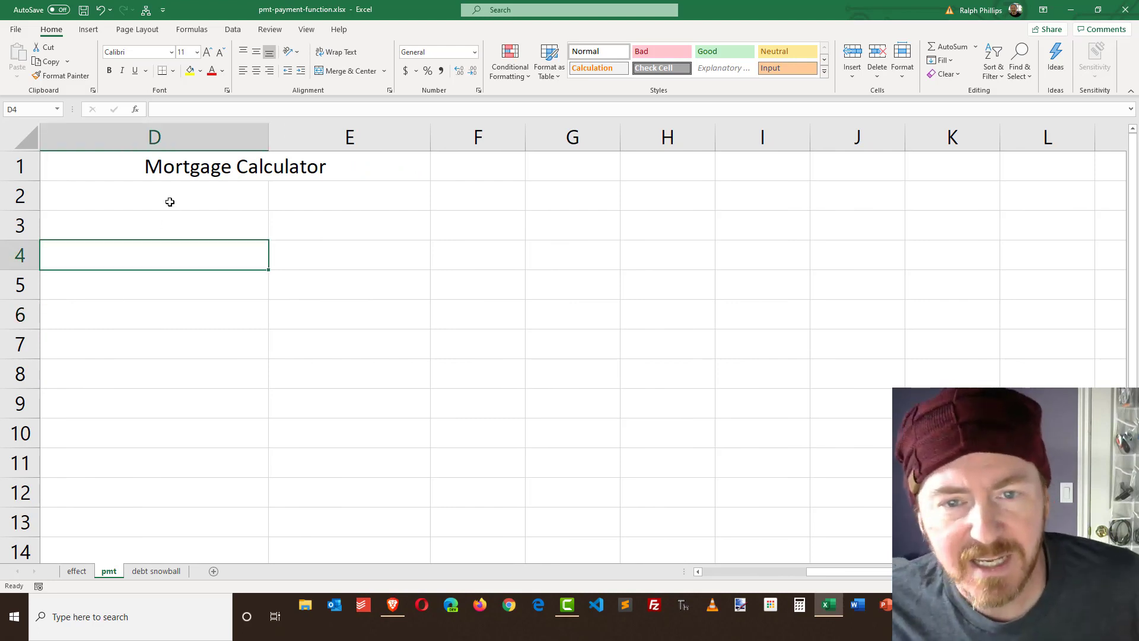
{"action": "left_click", "coordinate": [171, 199]}
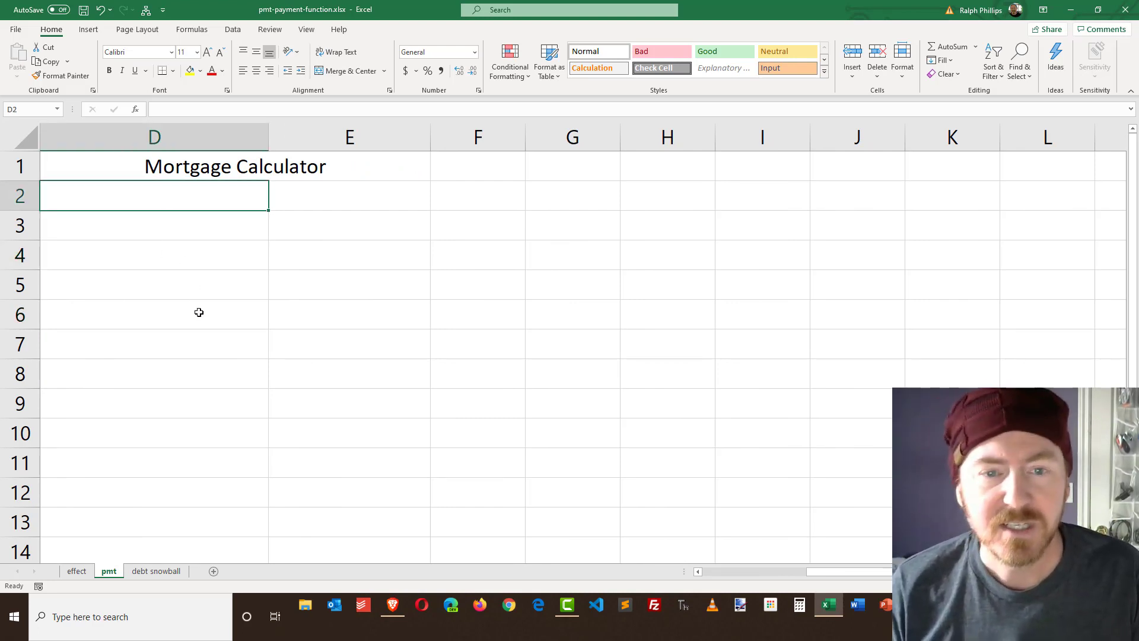
- Enter the labels House Price, Down Payment, Loan Amount and # of years in D2:D5
{"action": "type", "text": "House Pric"}
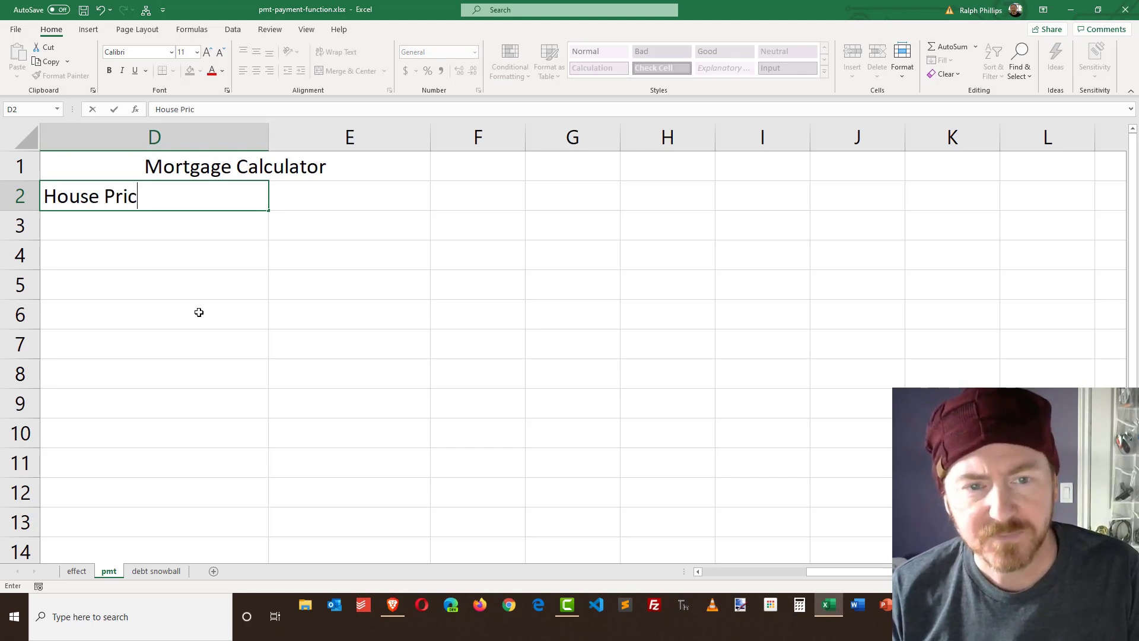
{"action": "type", "text": "e"}
{"action": "key", "text": "Return"}
{"action": "type", "text": "Doiw"}
{"action": "key", "text": "BackSpace"}
{"action": "key", "text": "BackSpace"}
{"action": "type", "text": "w"}
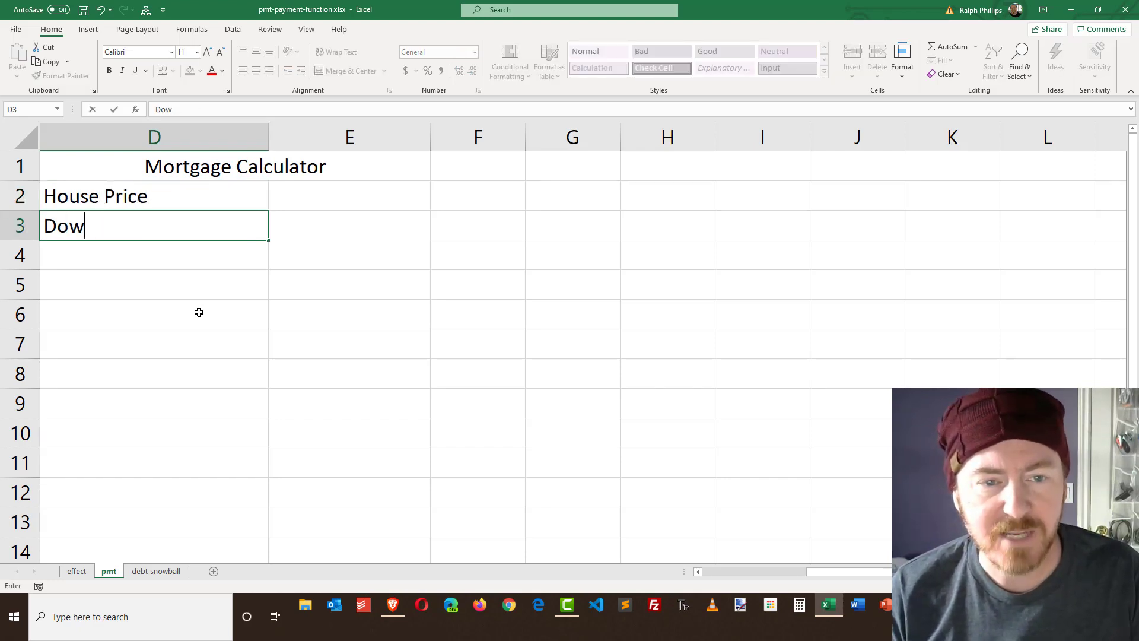
{"action": "type", "text": "n Payment"}
{"action": "key", "text": "Return"}
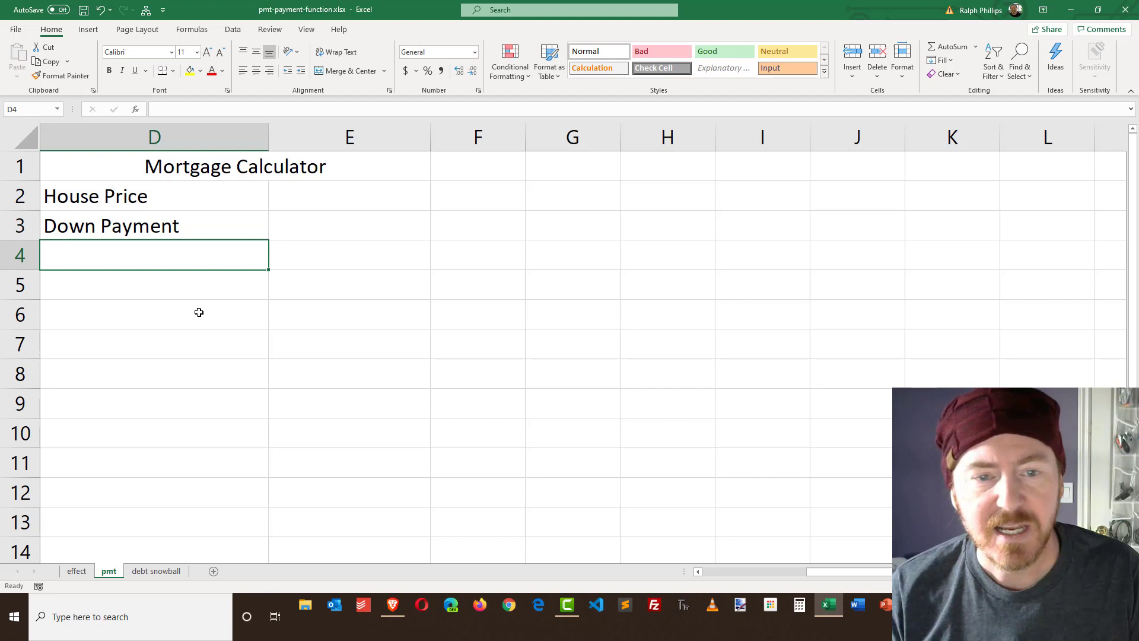
{"action": "type", "text": "Loan"}
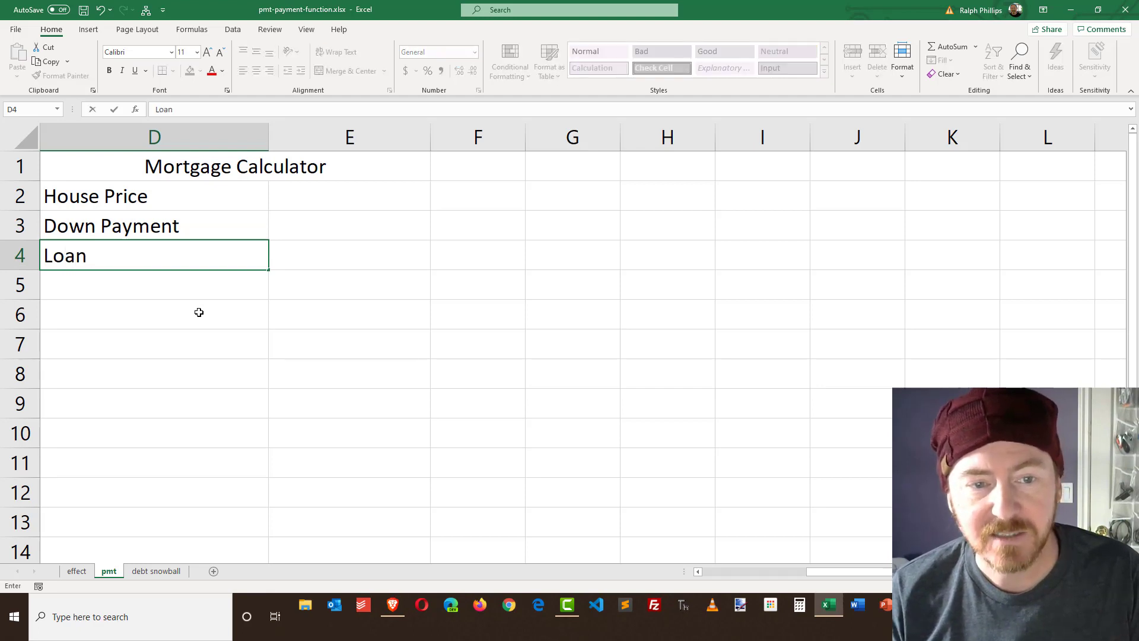
{"action": "type", "text": " Amount"}
{"action": "key", "text": "Return"}
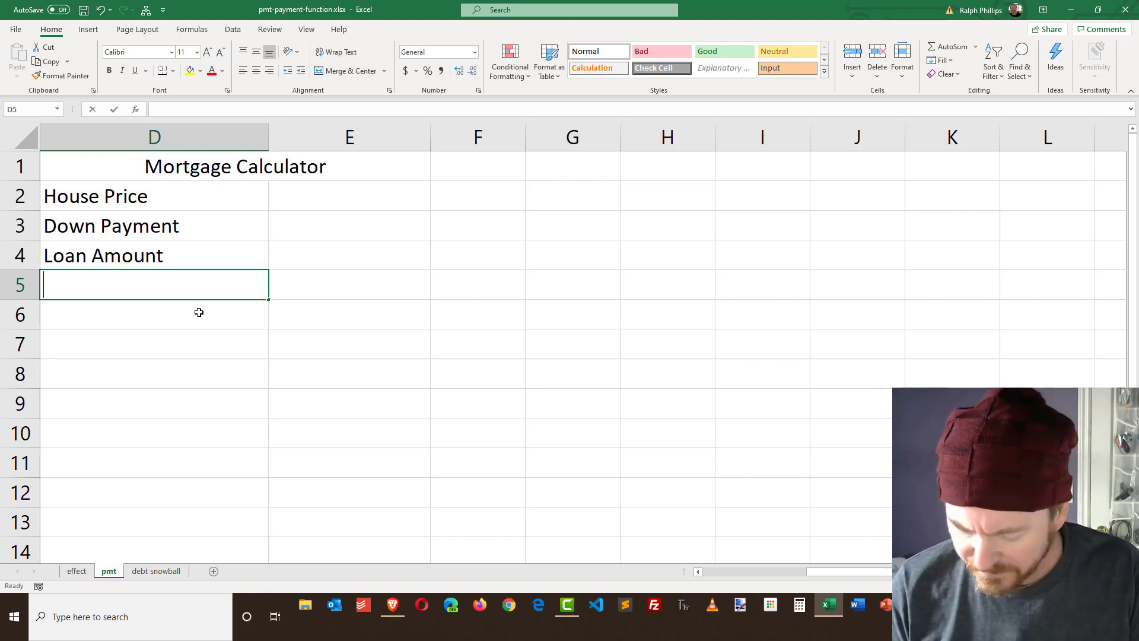
{"action": "type", "text": "# of years"}
{"action": "key", "text": "Return"}
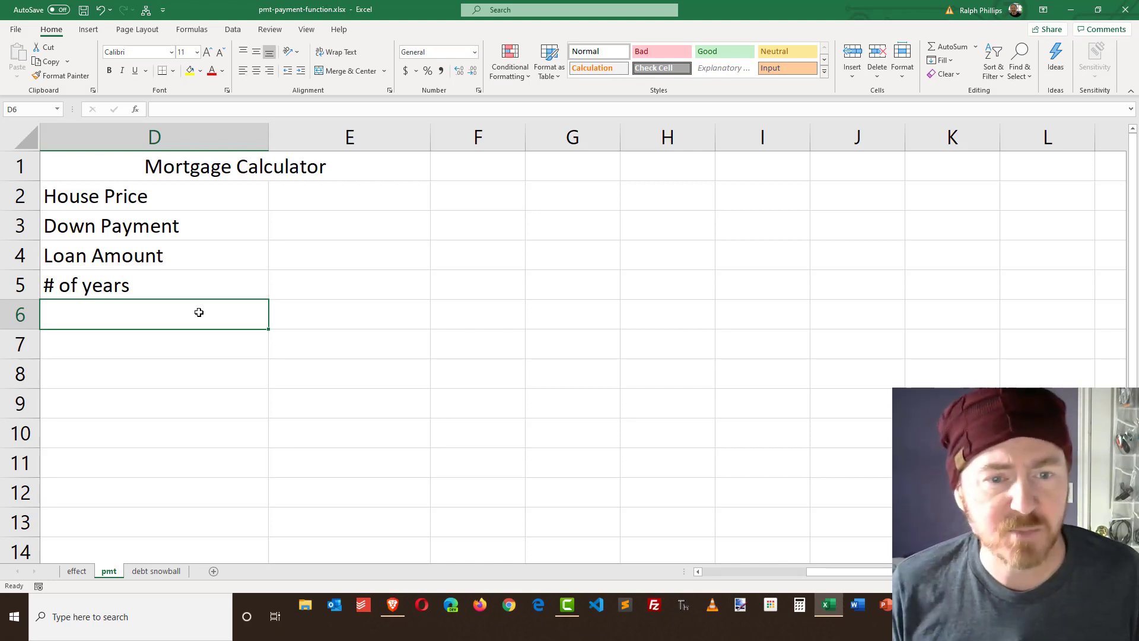
- Add the labels interest rate, monthly payment, total paid and cost of finance in D6:D9
{"action": "type", "text": "int"}
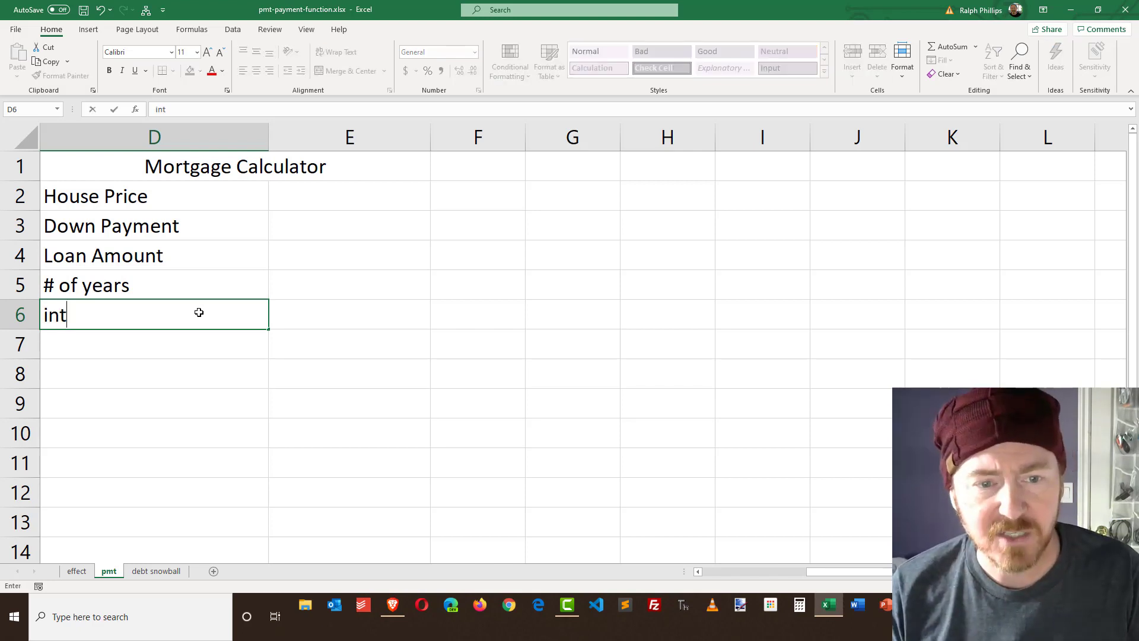
{"action": "type", "text": "erest r"}
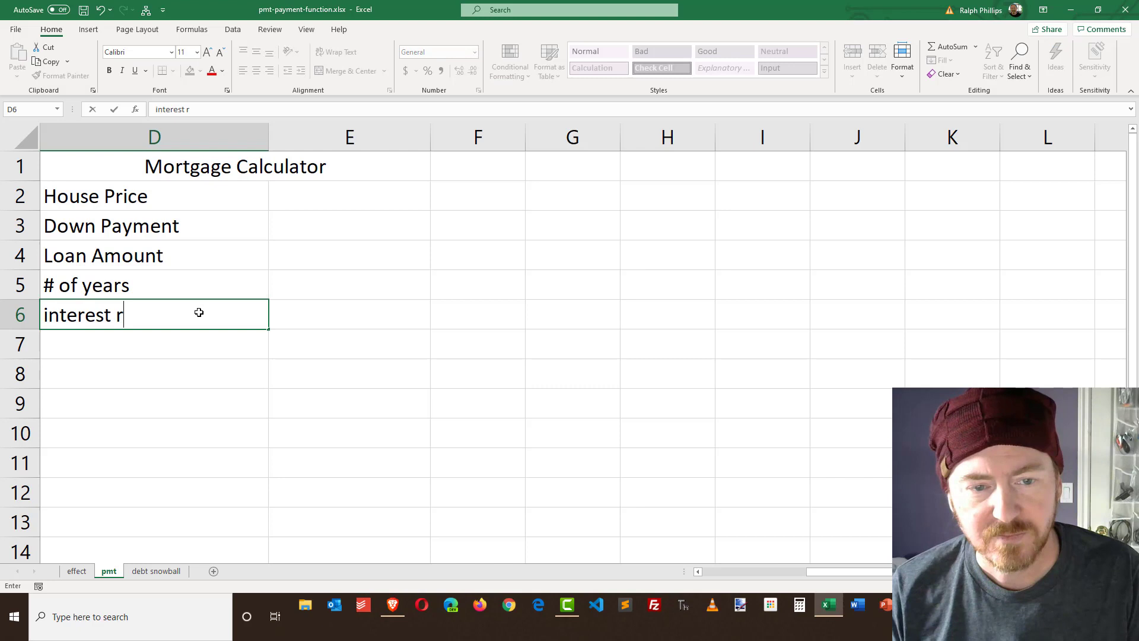
{"action": "type", "text": "ate"}
{"action": "key", "text": "Return"}
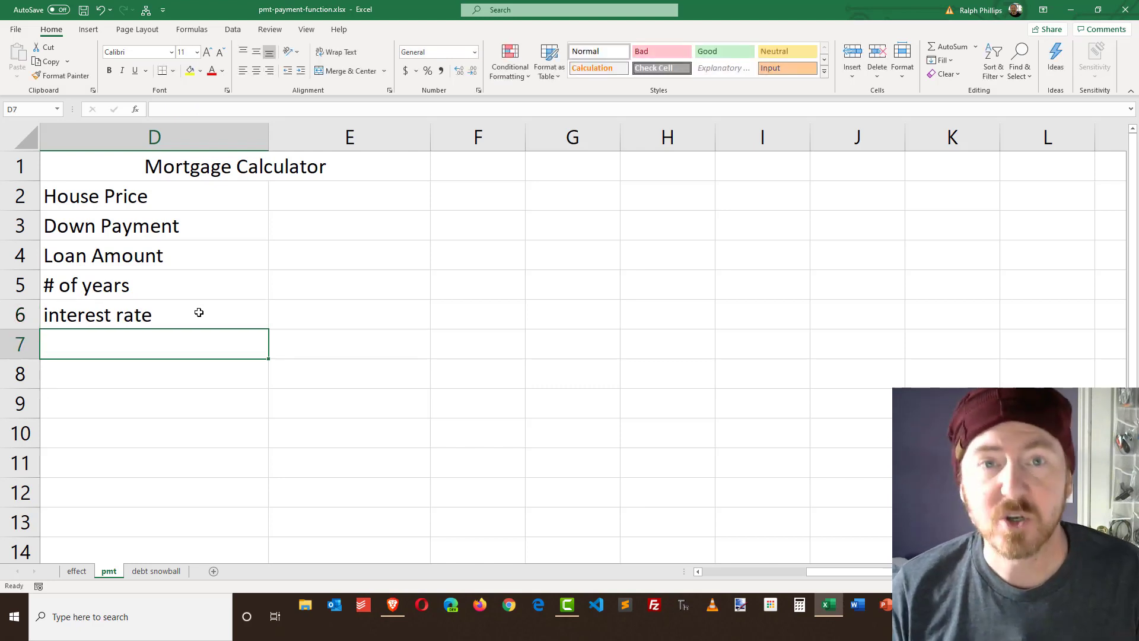
{"action": "type", "text": "mon"}
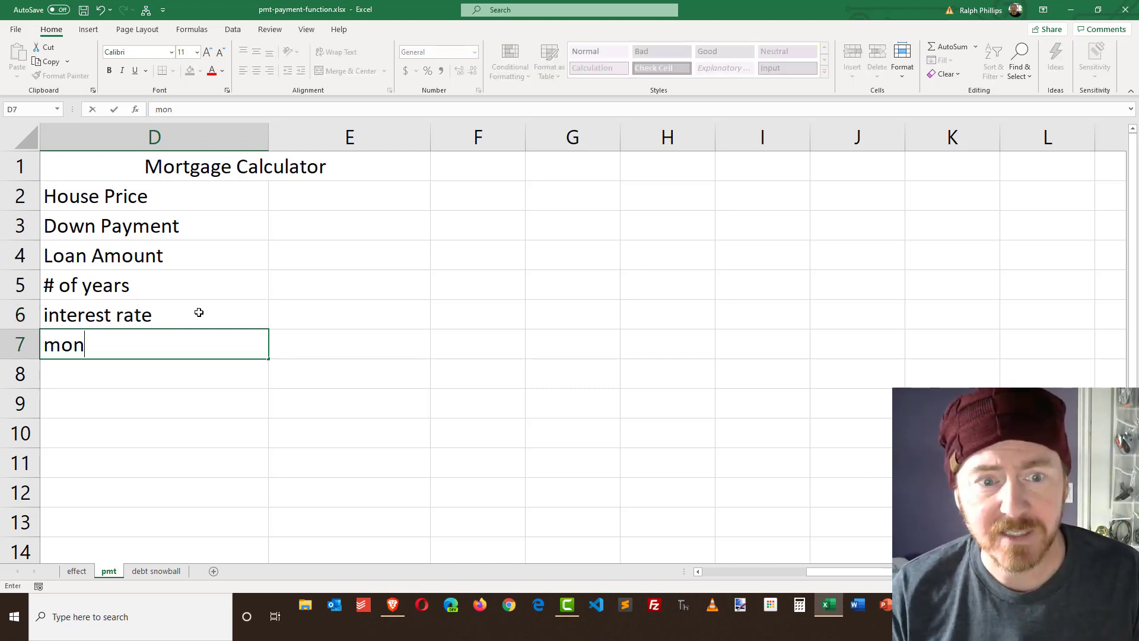
{"action": "type", "text": "thly payment"}
{"action": "key", "text": "Return"}
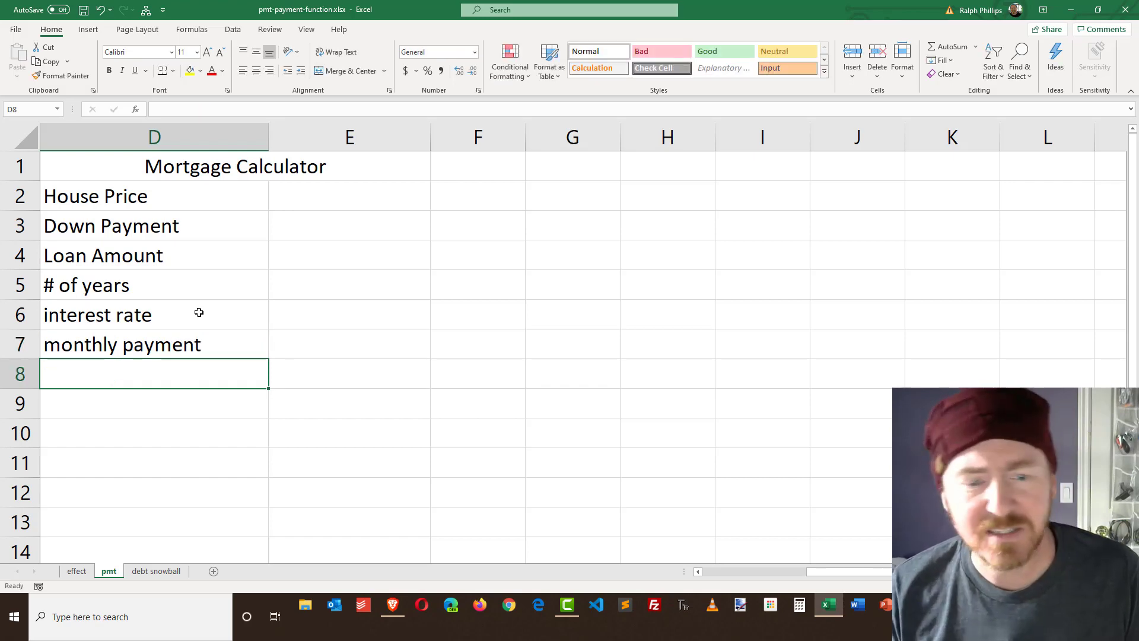
{"action": "type", "text": "total paid"}
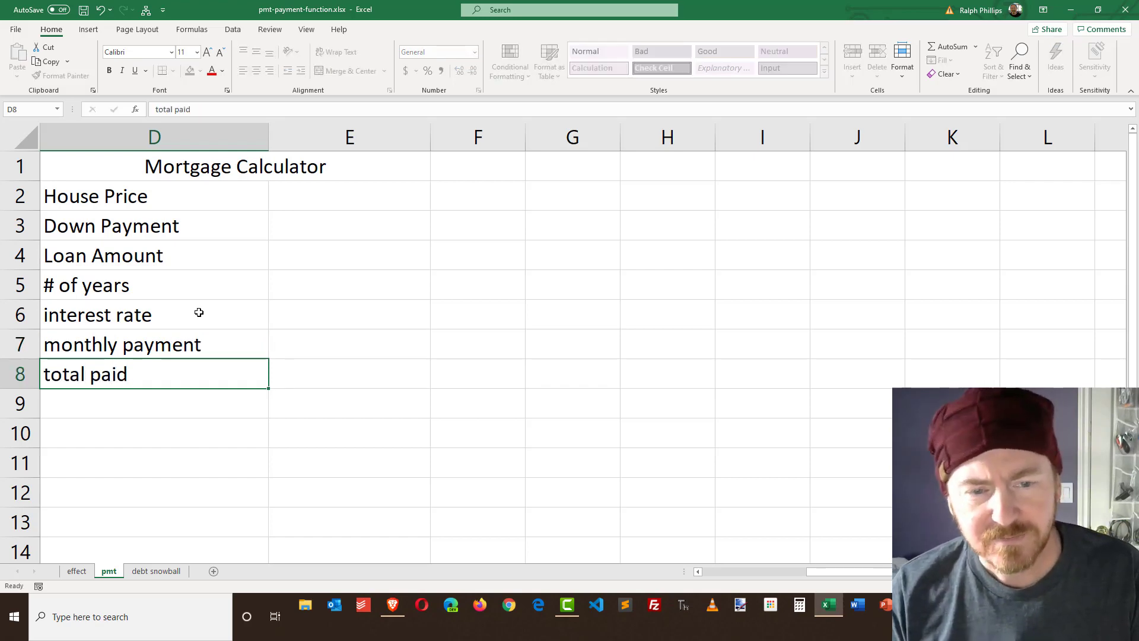
{"action": "key", "text": "Return"}
{"action": "type", "text": "cost of finan"}
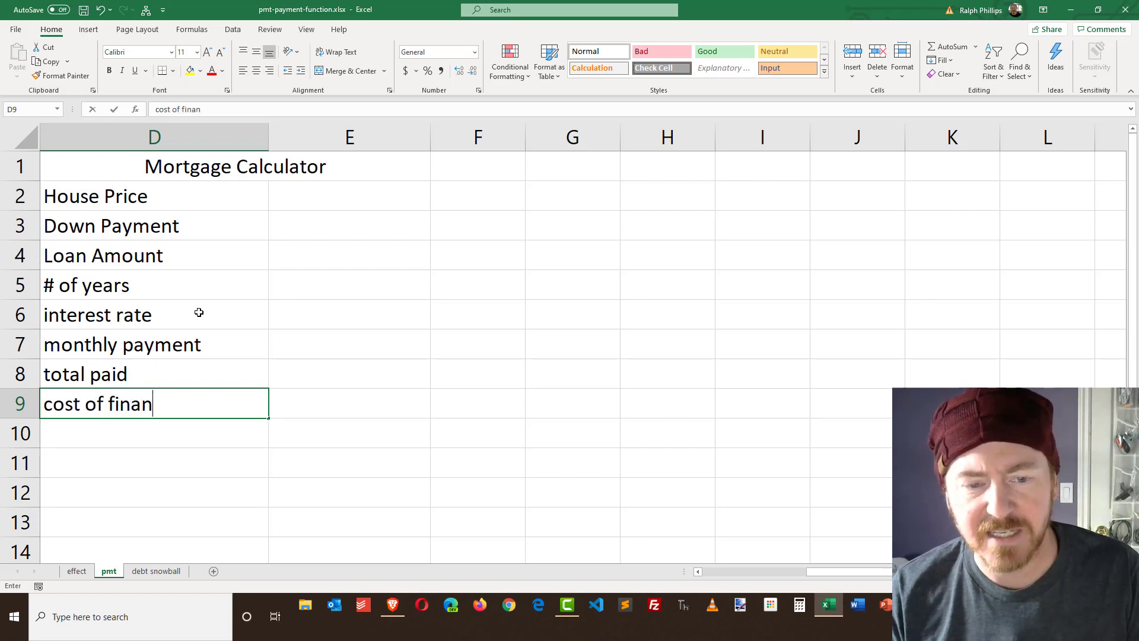
{"action": "type", "text": "ce"}
{"action": "key", "text": "Return"}
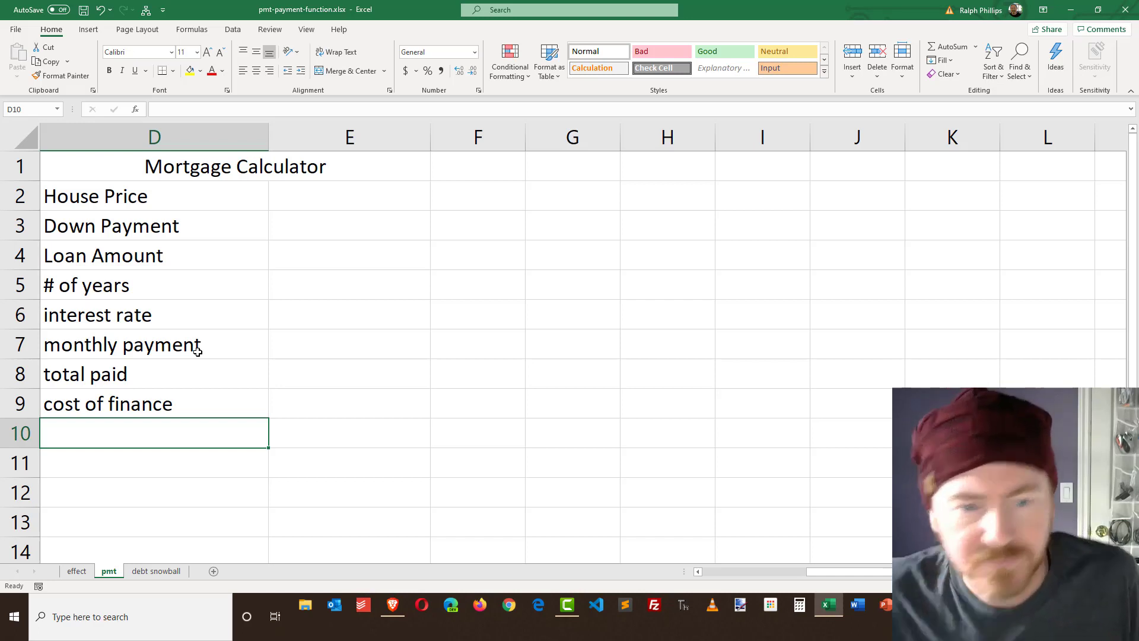
{"action": "left_click", "coordinate": [331, 203]}
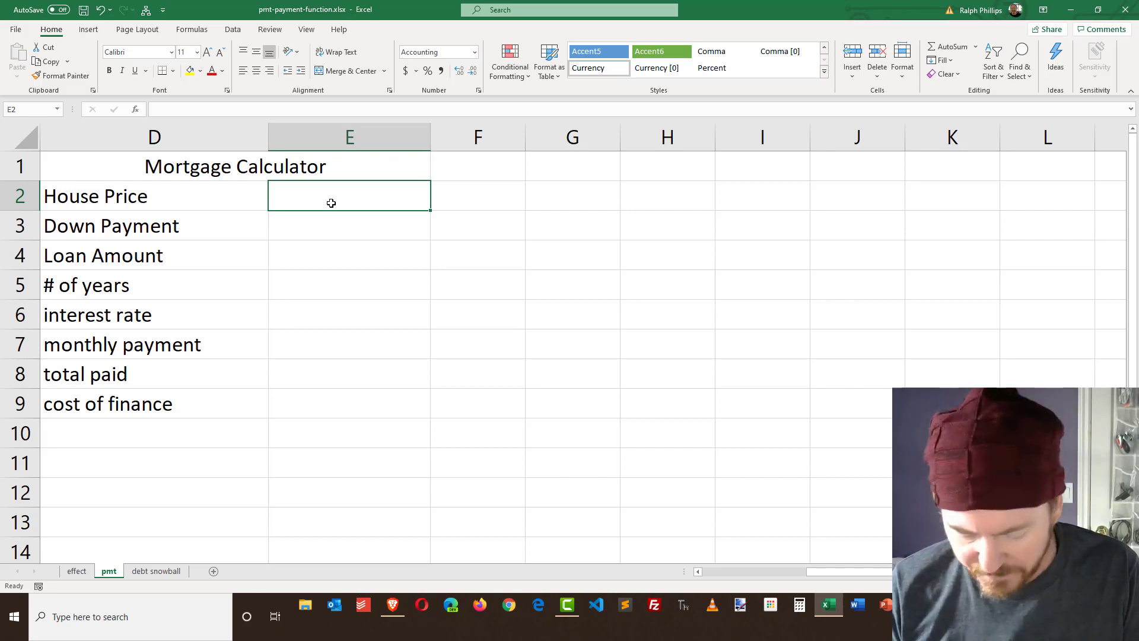
- Enter a $350,000 house price in E2 and a $45,000 down payment in E3
{"action": "type", "text": "350000"}
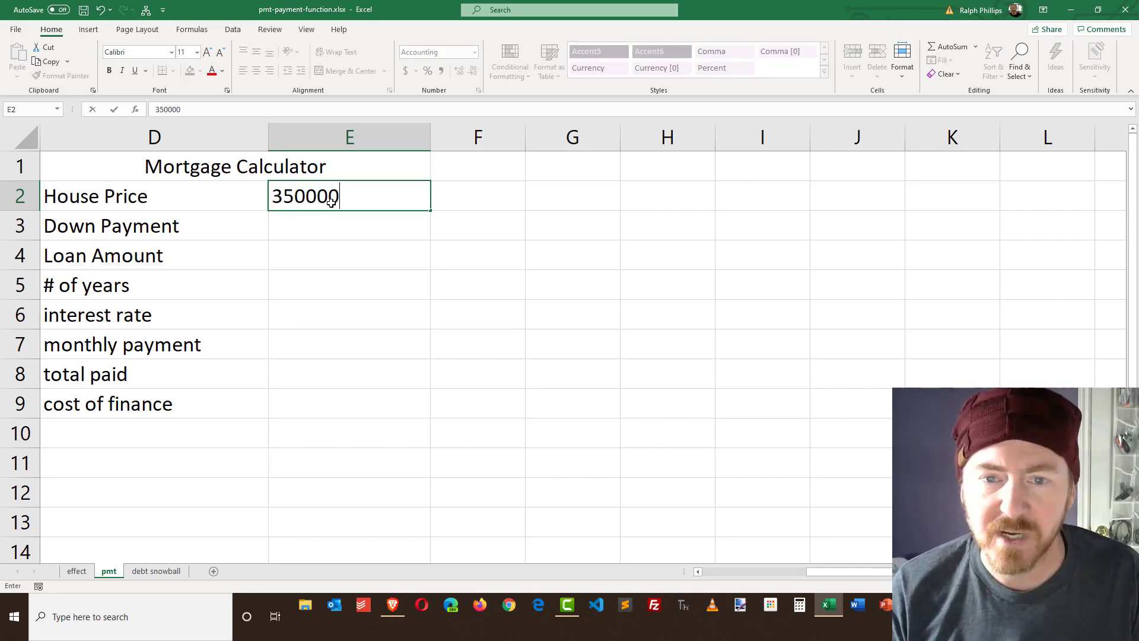
{"action": "key", "text": "Return"}
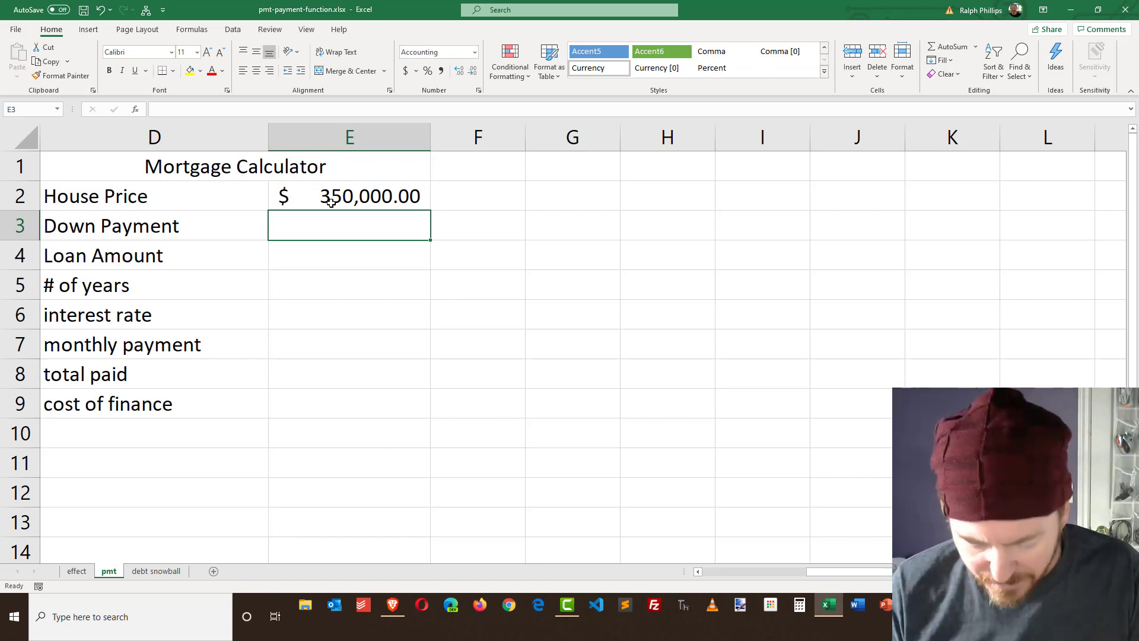
{"action": "type", "text": "4500"}
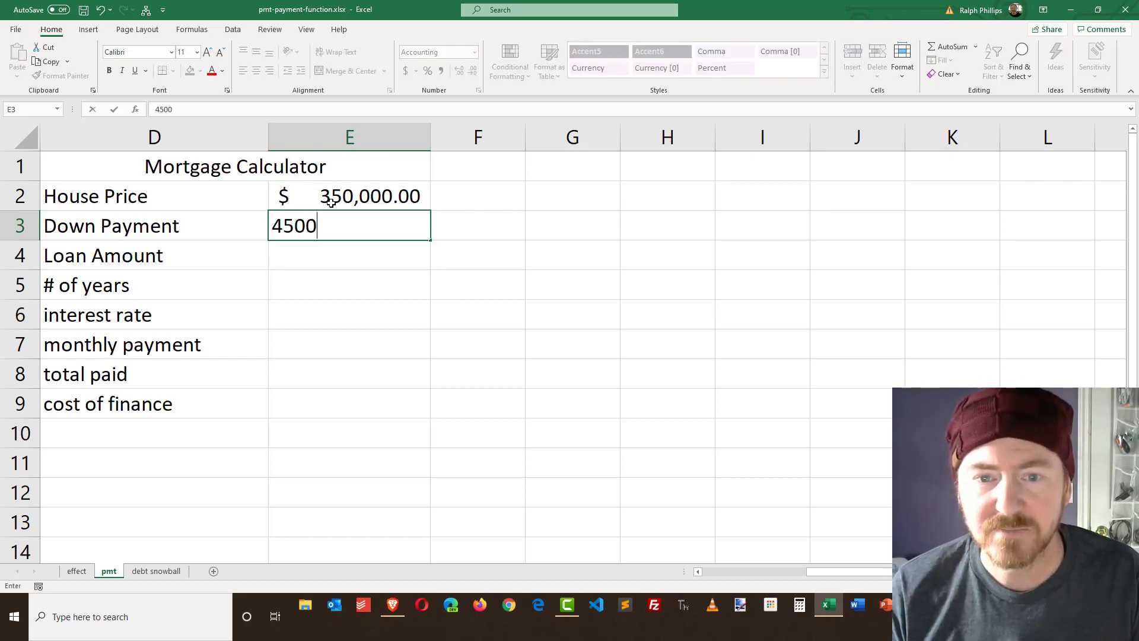
{"action": "type", "text": "0"}
{"action": "key", "text": "Return"}
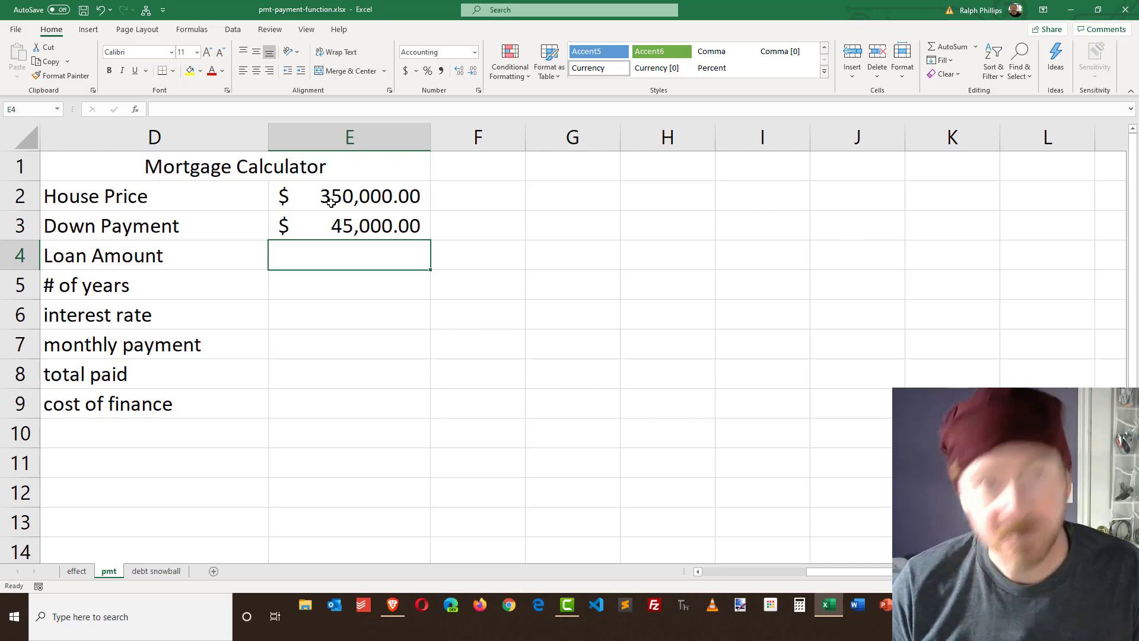
- Compute the loan amount in E4 as =E2-E3, giving $305,000
{"action": "type", "text": "="}
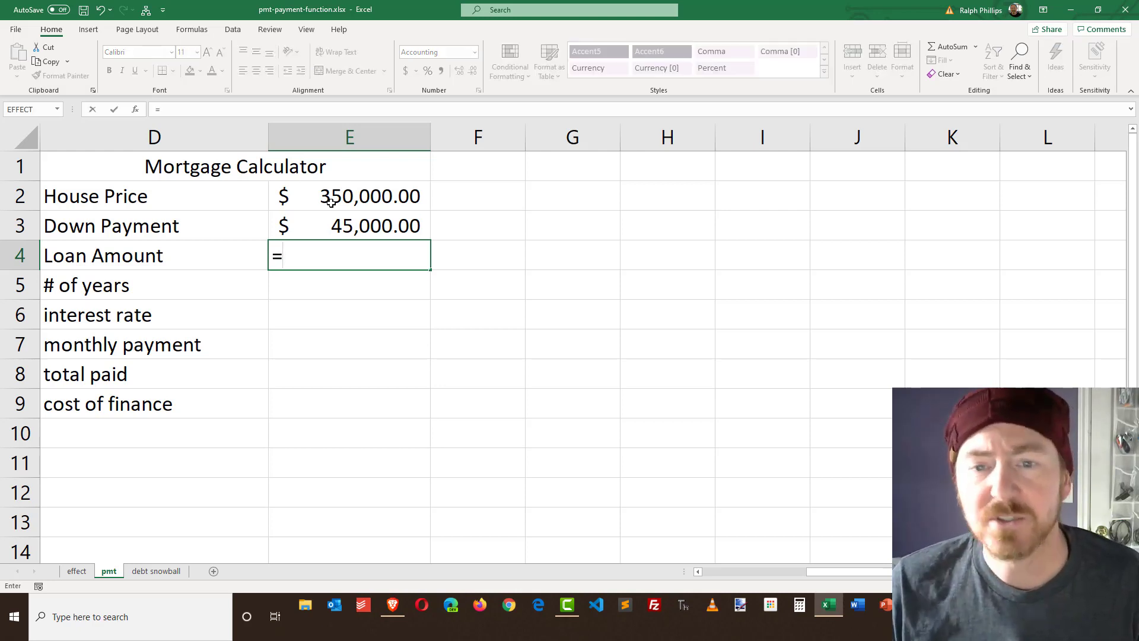
{"action": "left_click", "coordinate": [331, 202]}
{"action": "type", "text": "-"}
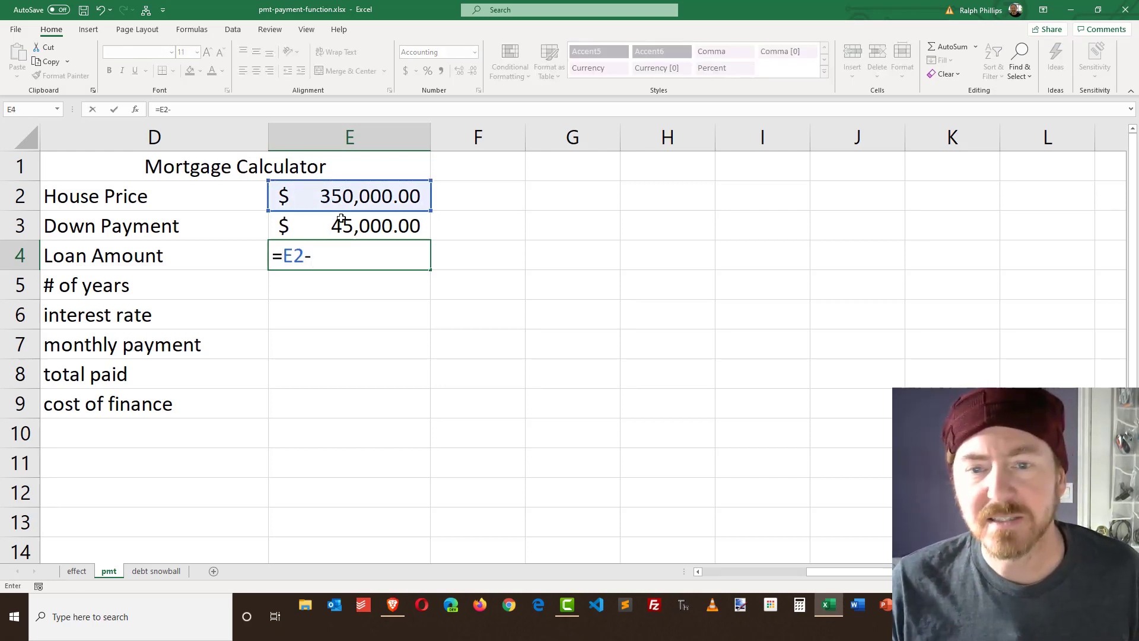
{"action": "left_click", "coordinate": [342, 223]}
{"action": "key", "text": "Return"}
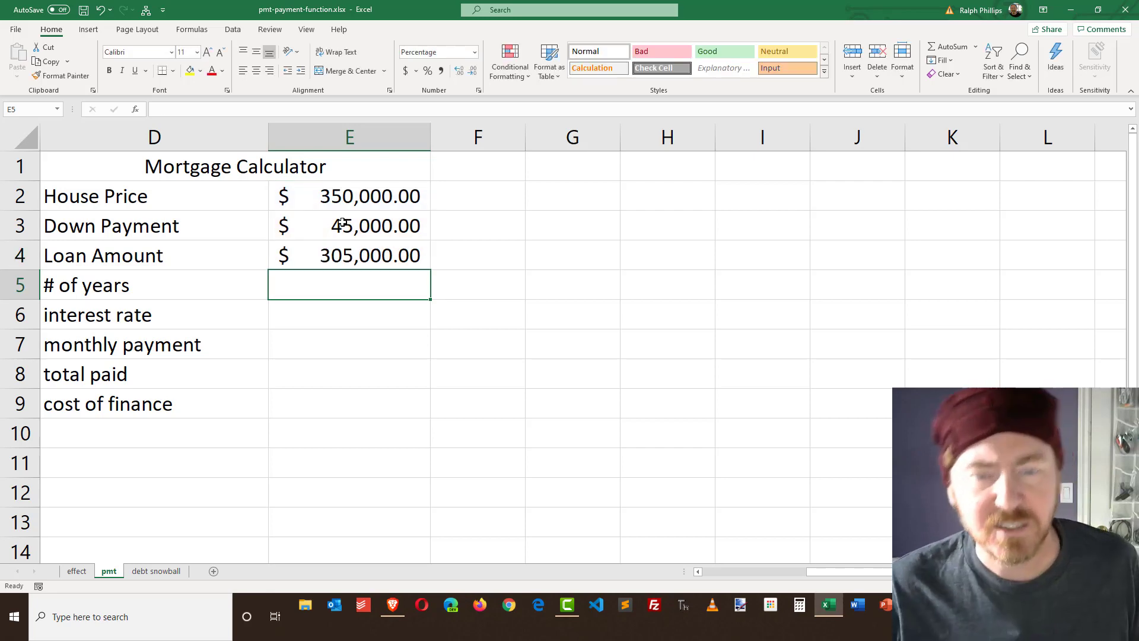
{"action": "left_click", "coordinate": [339, 306]}
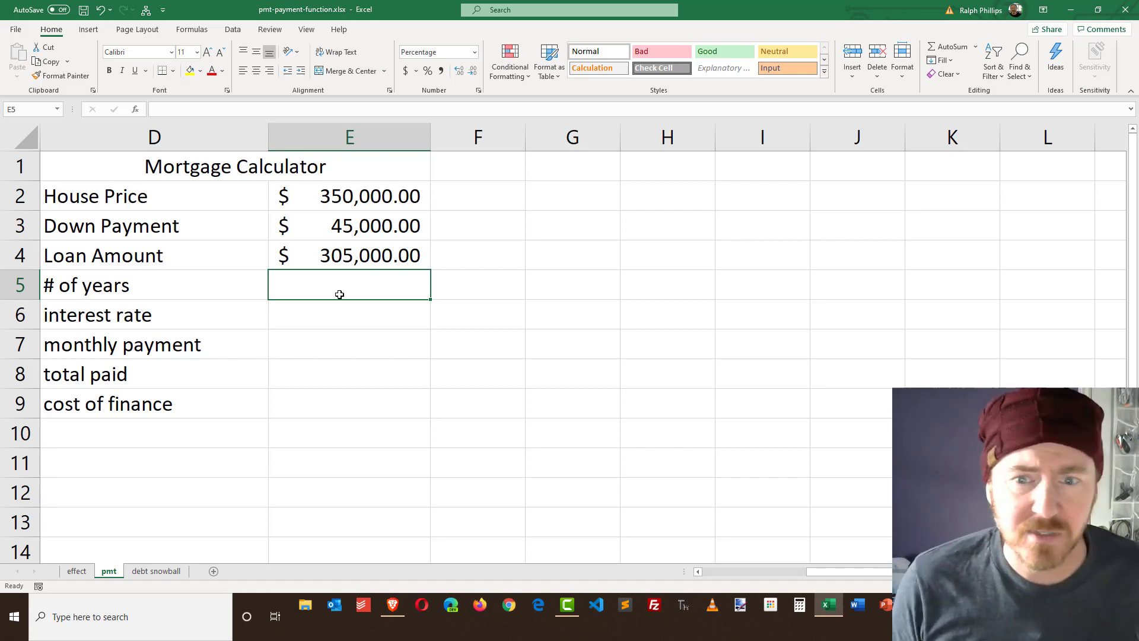
- Make E5 show 30 years as a plain whole number instead of a percentage
{"action": "type", "text": "30"}
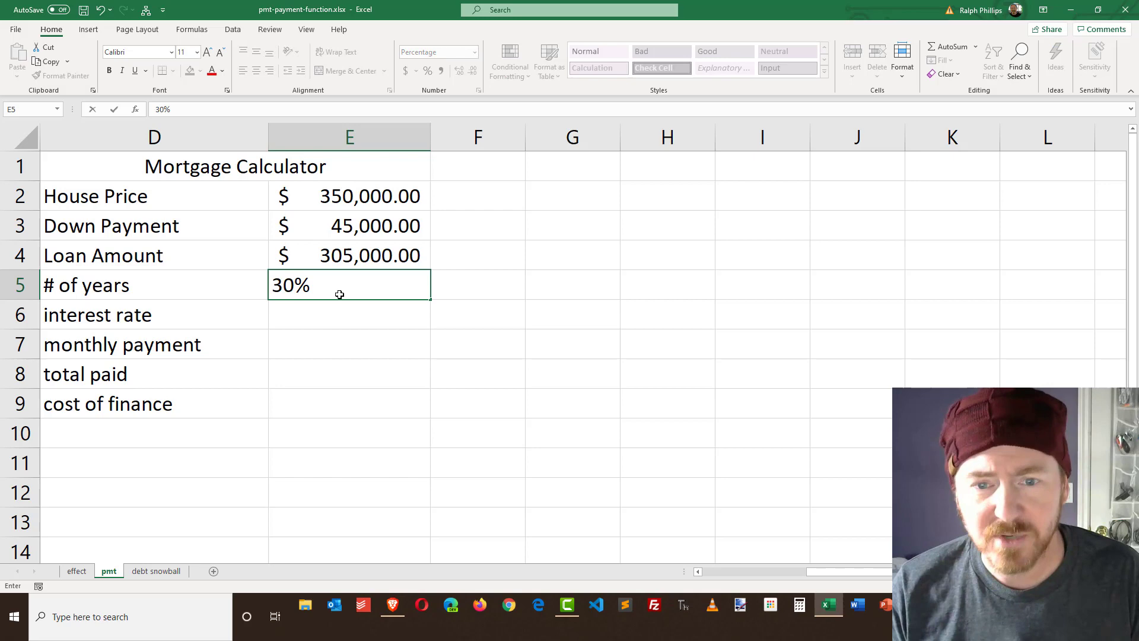
{"action": "key", "text": "Return"}
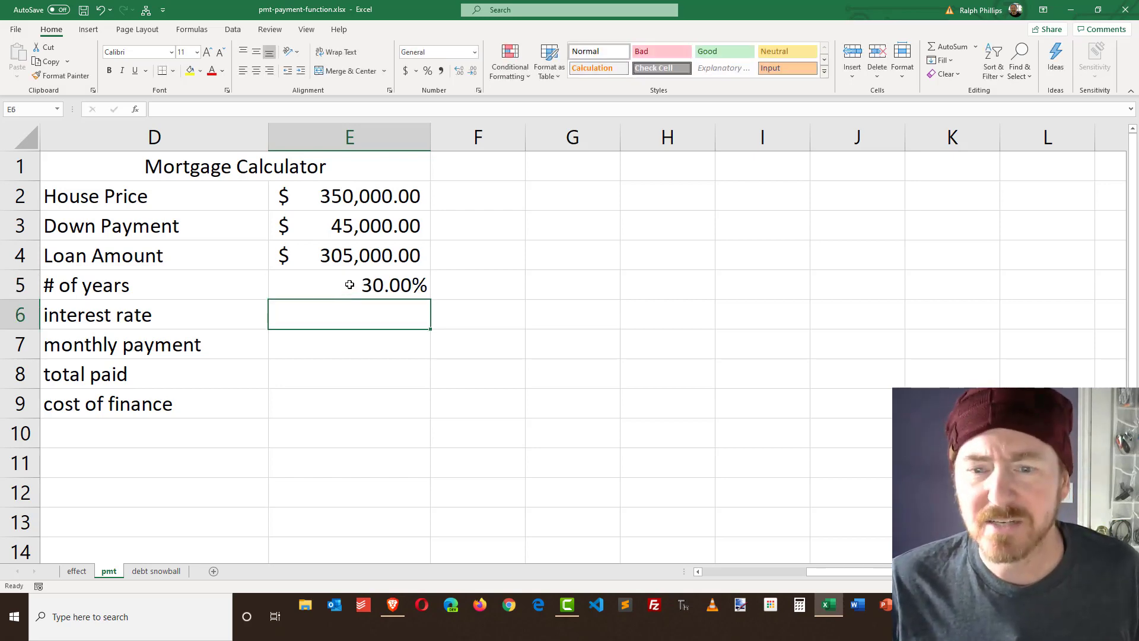
{"action": "left_click", "coordinate": [350, 285]}
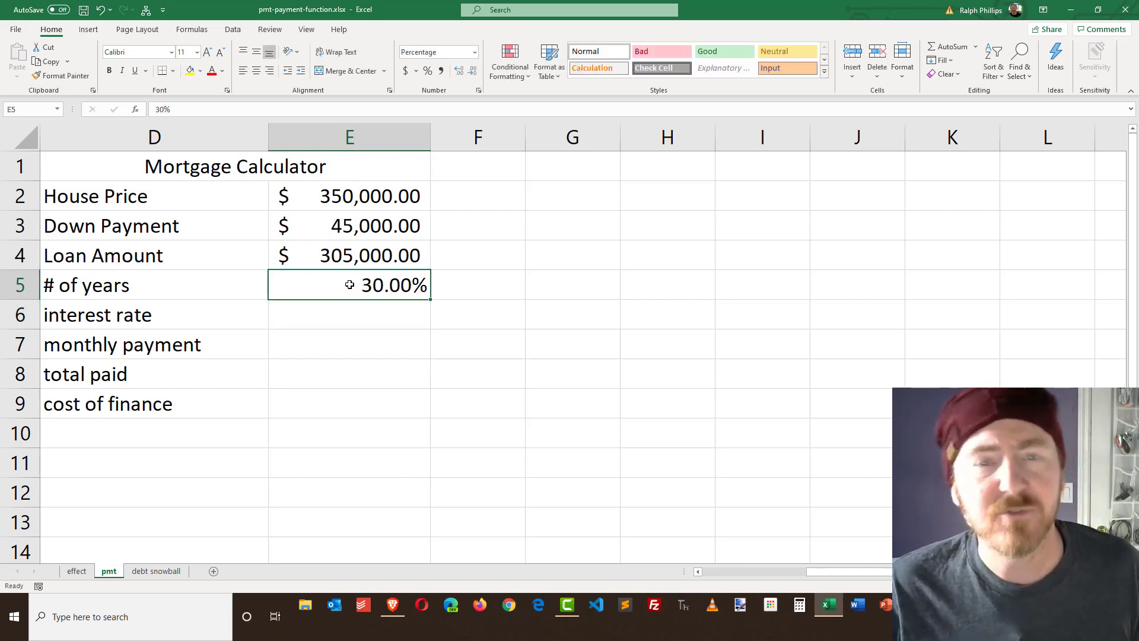
{"action": "left_click", "coordinate": [443, 70]}
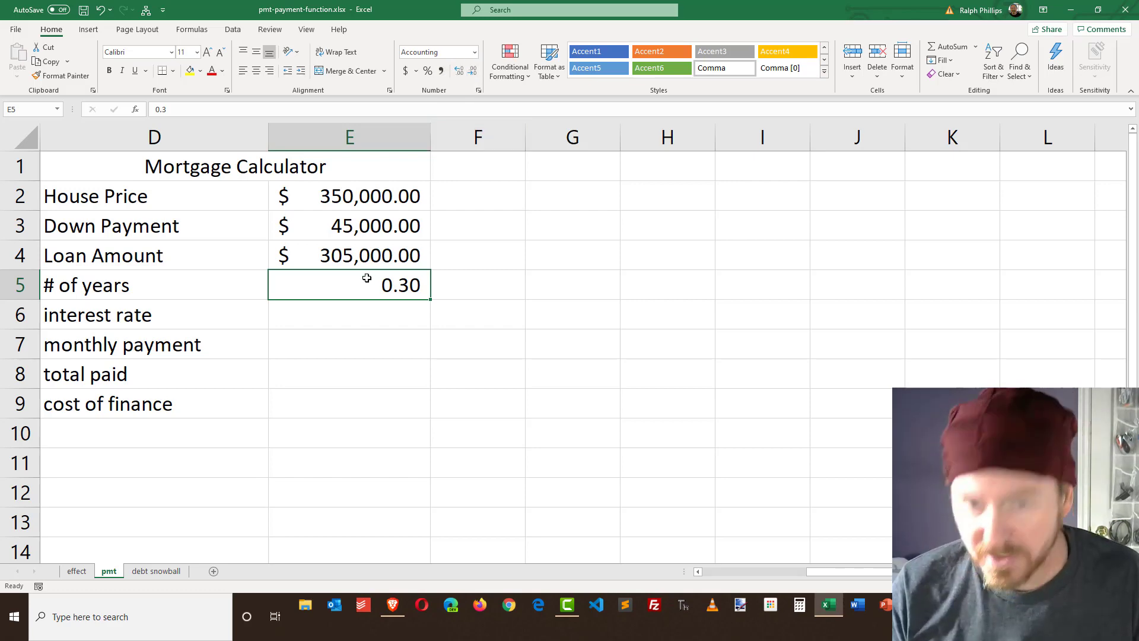
{"action": "type", "text": "30"}
{"action": "key", "text": "Return"}
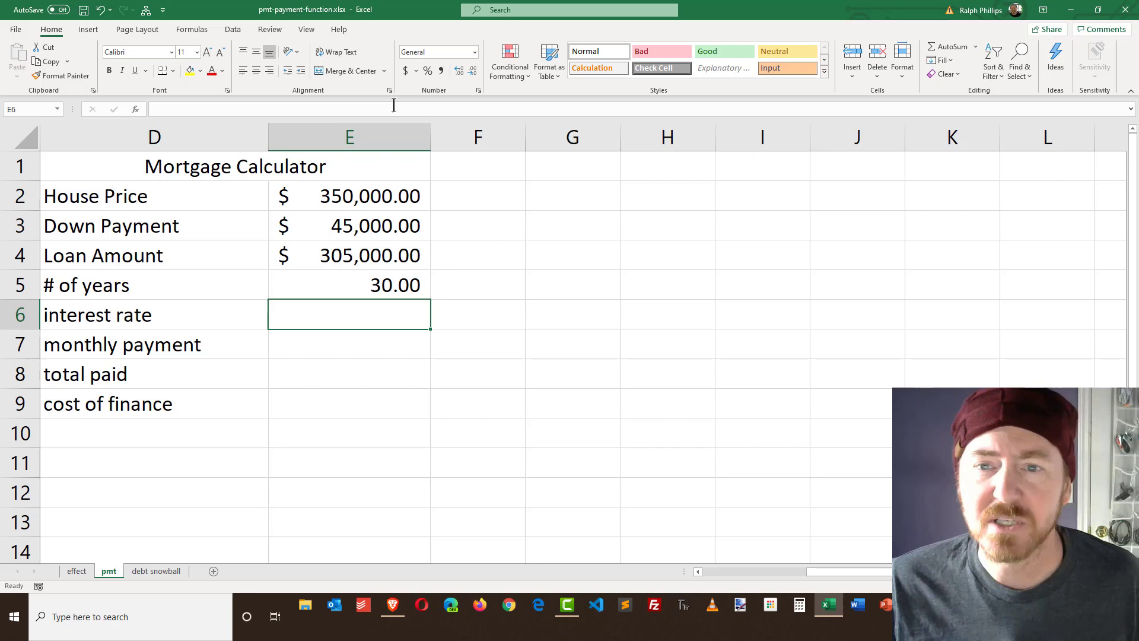
{"action": "left_click", "coordinate": [387, 289]}
{"action": "left_click", "coordinate": [473, 72]}
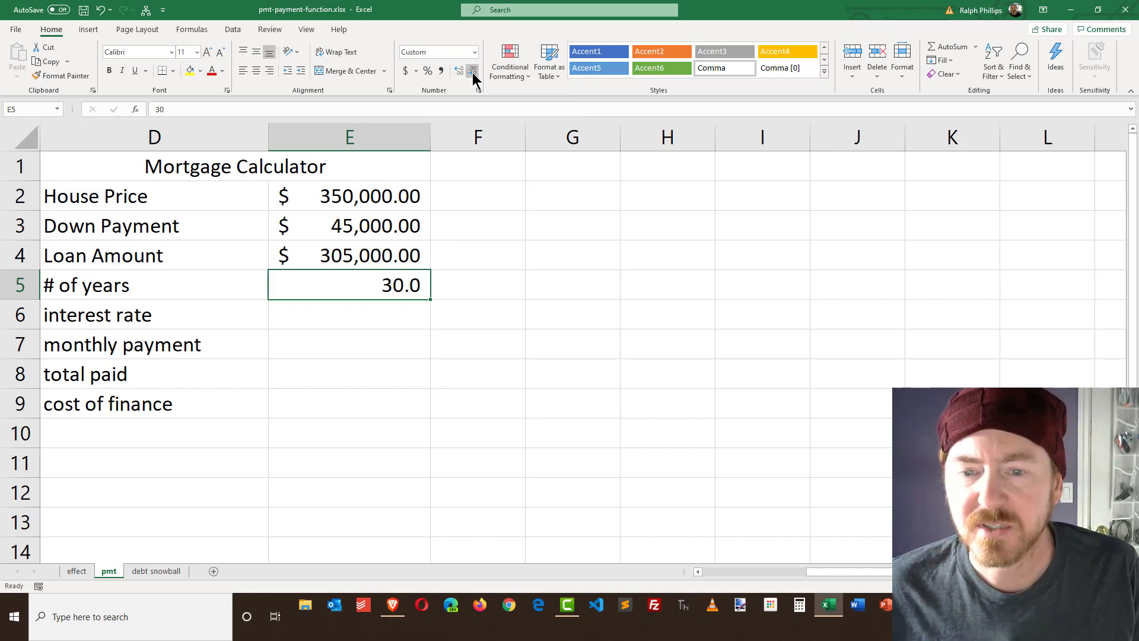
- Set the interest rate in E6 to 3.9%
{"action": "left_click", "coordinate": [358, 313]}
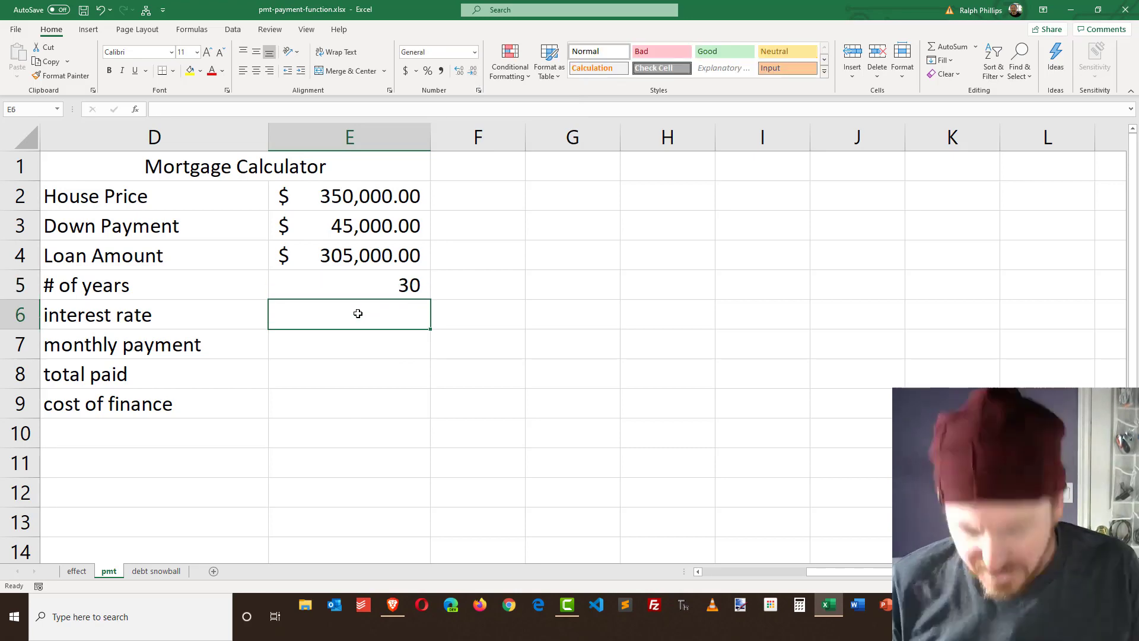
{"action": "type", "text": "3.9"}
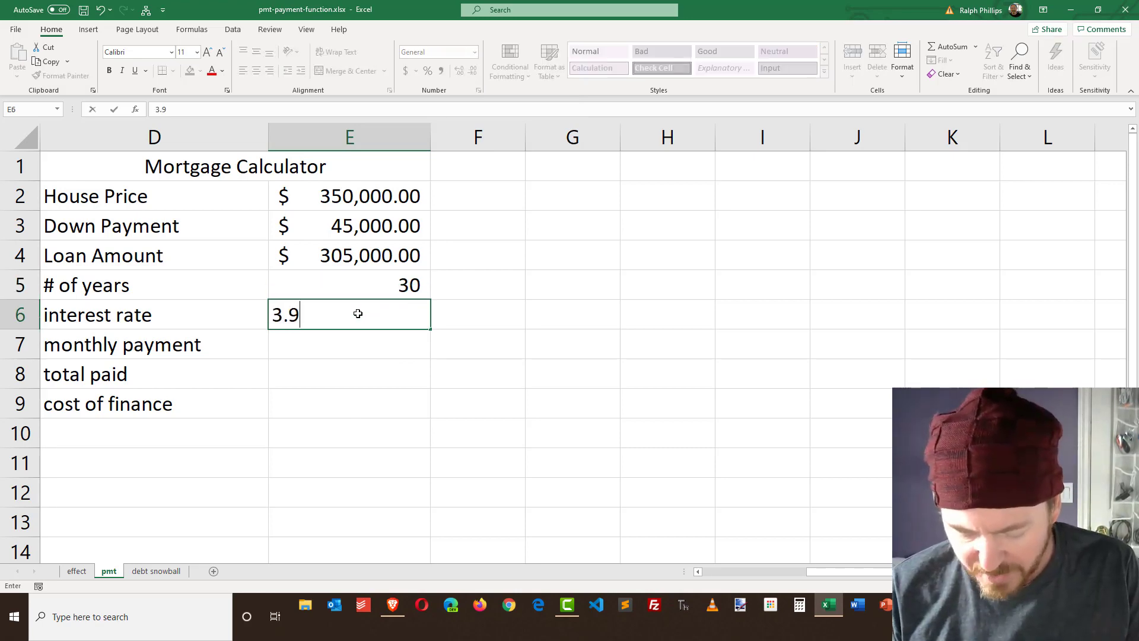
{"action": "type", "text": "%"}
{"action": "key", "text": "Return"}
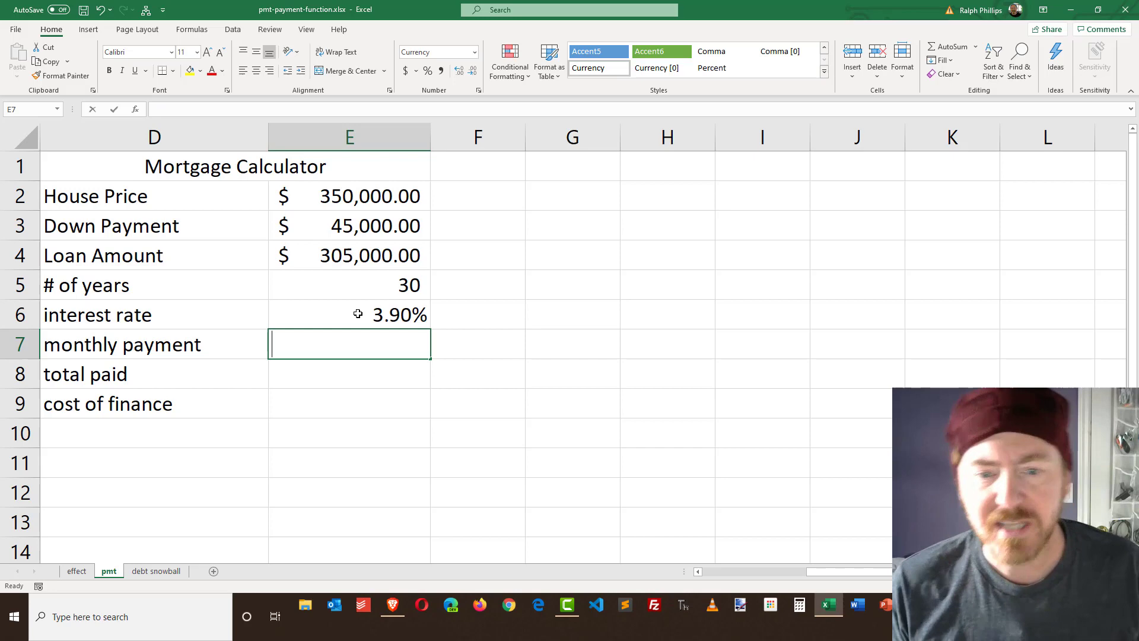
- Enter =PMT(E6/12,E5*12,-E4) in E7 for a $1,438.59 monthly payment
{"action": "type", "text": "="}
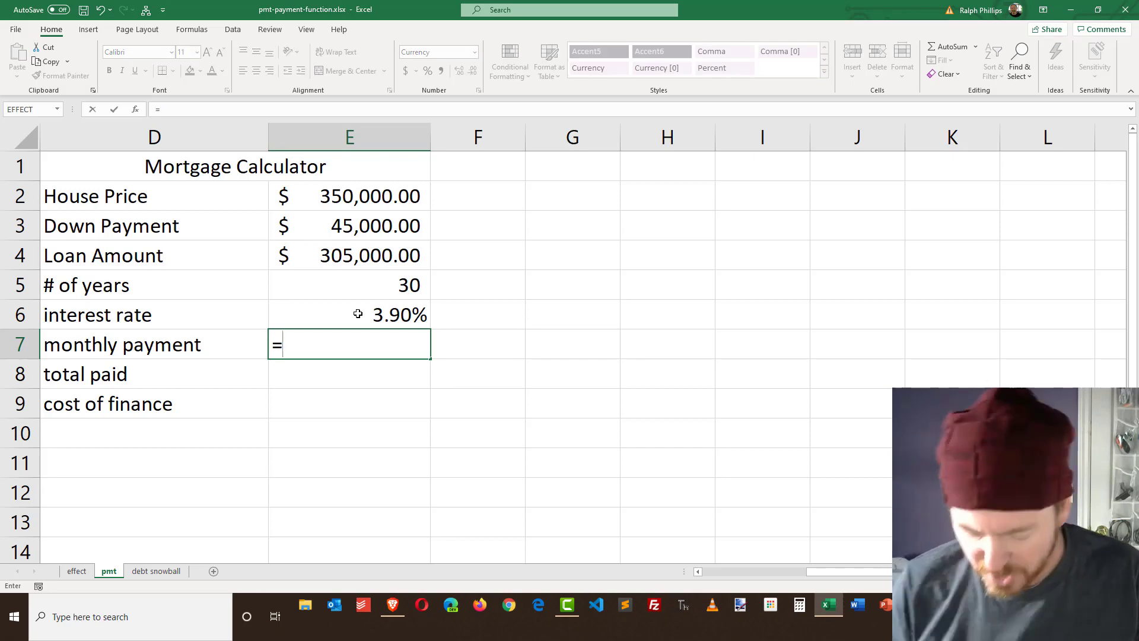
{"action": "type", "text": "pmt("}
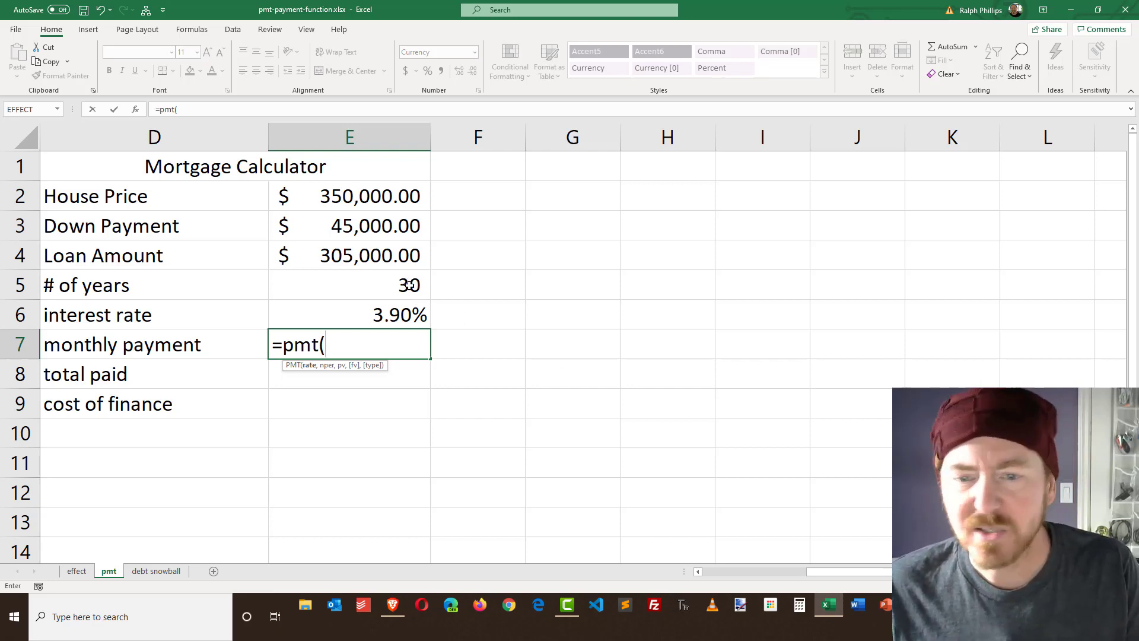
{"action": "left_click", "coordinate": [410, 317]}
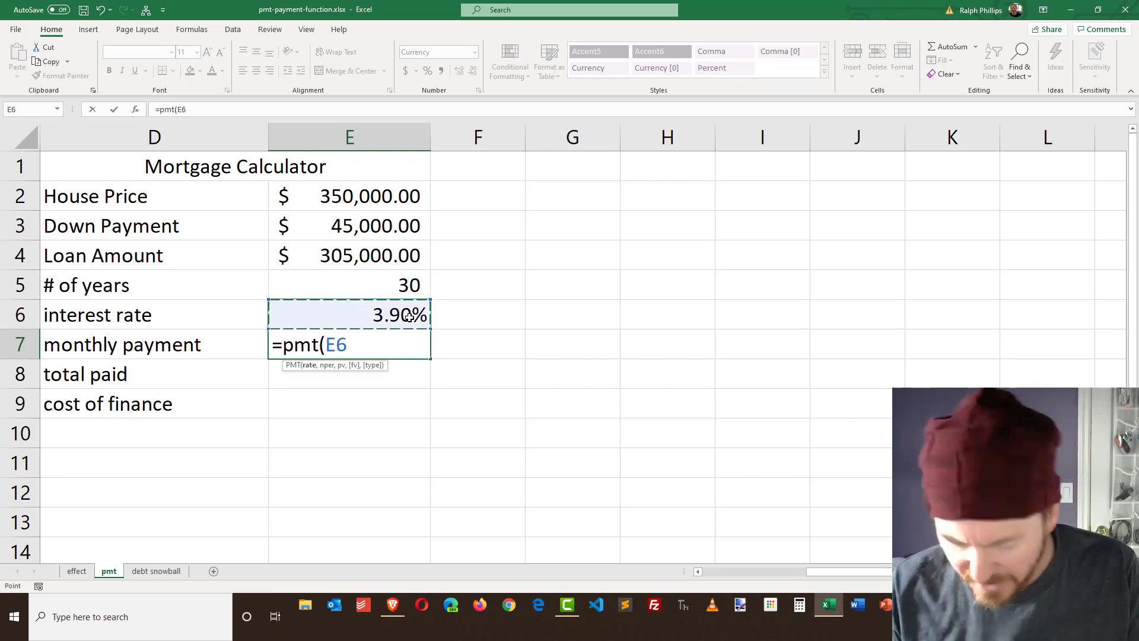
{"action": "type", "text": "/122"}
{"action": "key", "text": "BackSpace"}
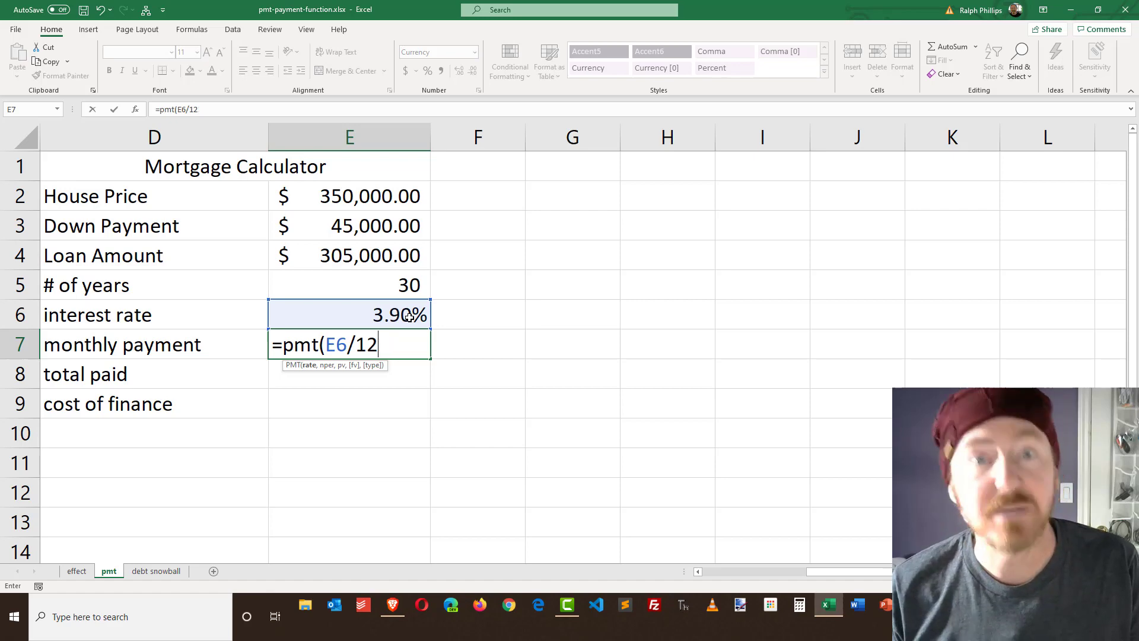
{"action": "type", "text": ","}
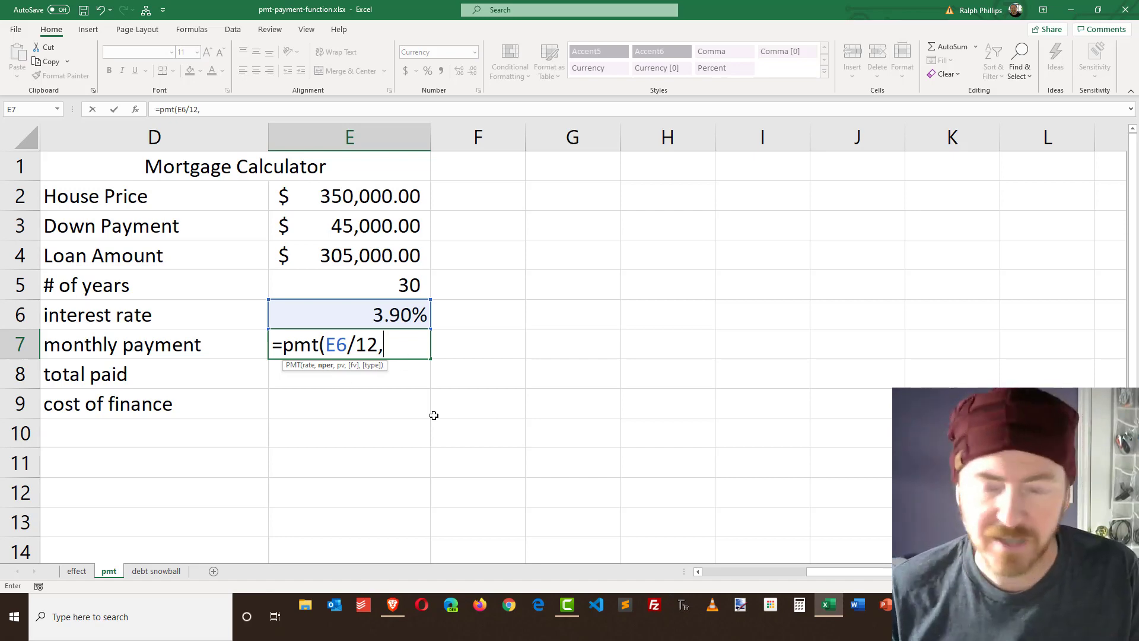
{"action": "left_click", "coordinate": [403, 281]}
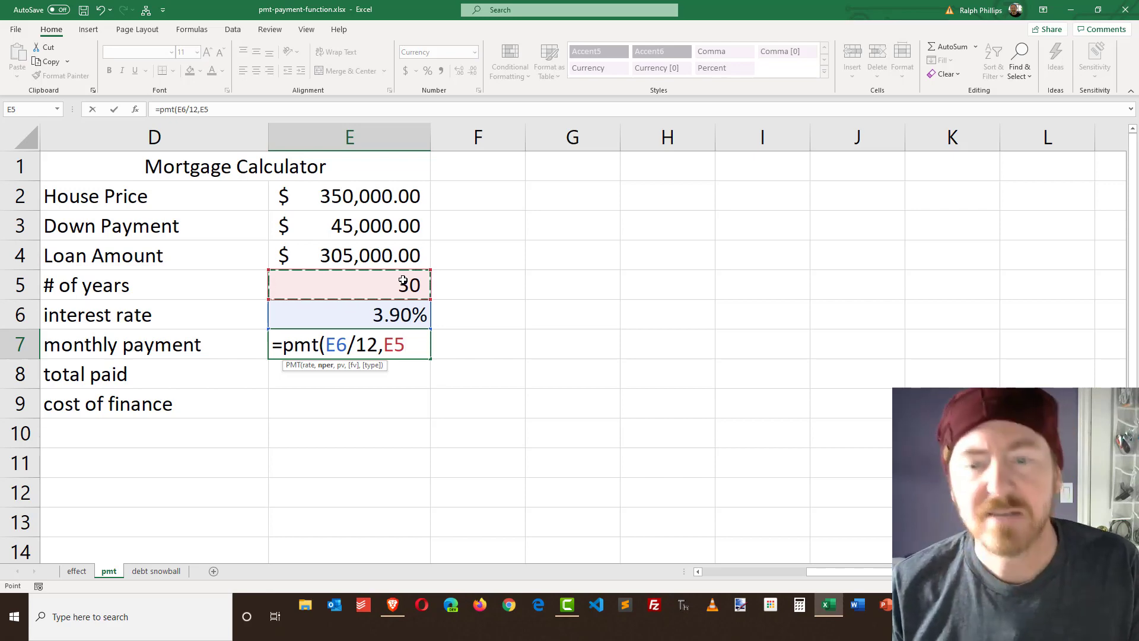
{"action": "type", "text": "*12"}
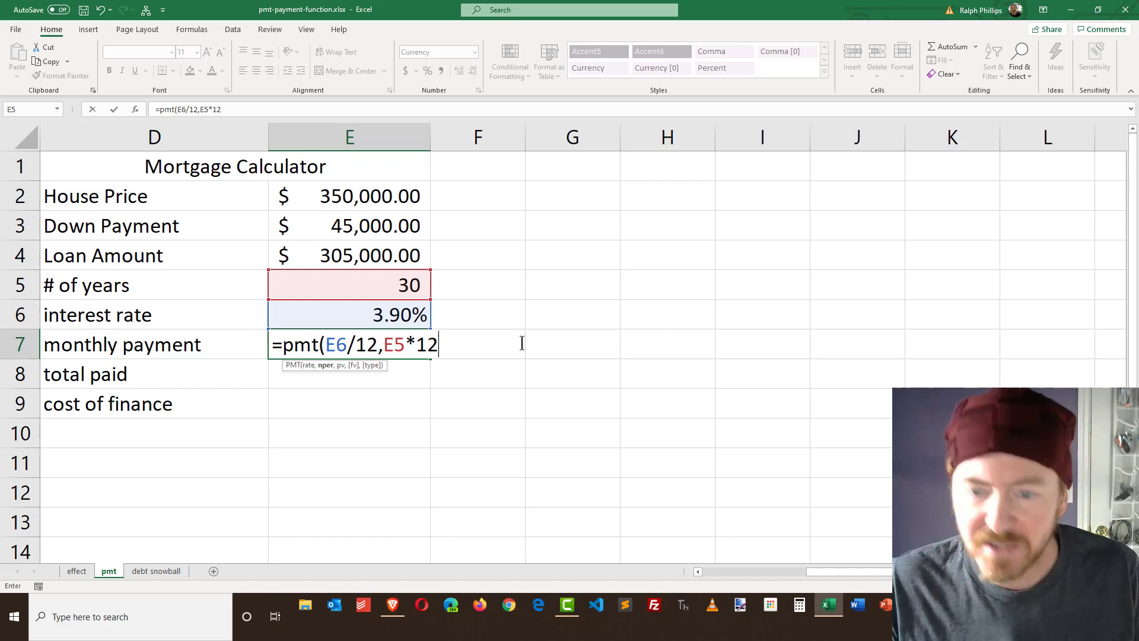
{"action": "type", "text": ",-"}
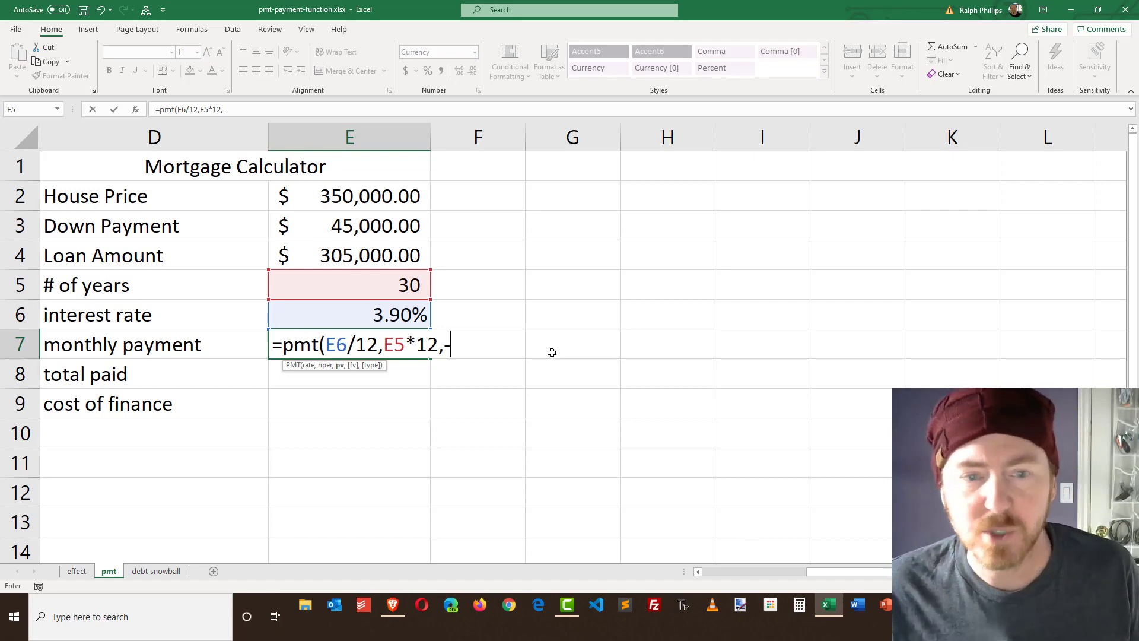
{"action": "left_click", "coordinate": [387, 255]}
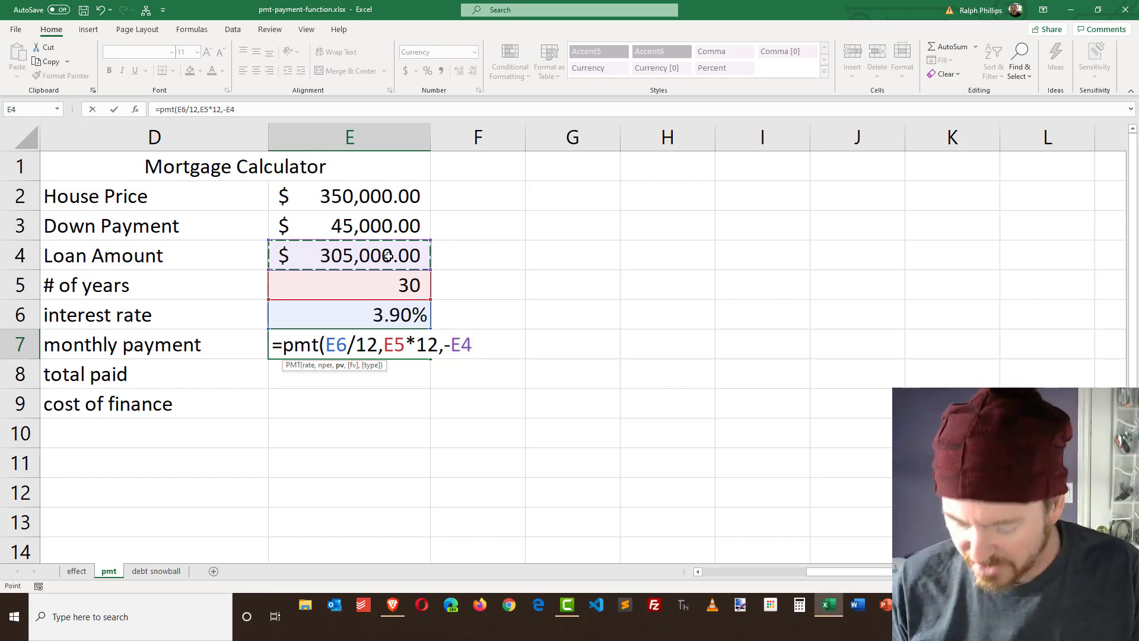
{"action": "type", "text": ")"}
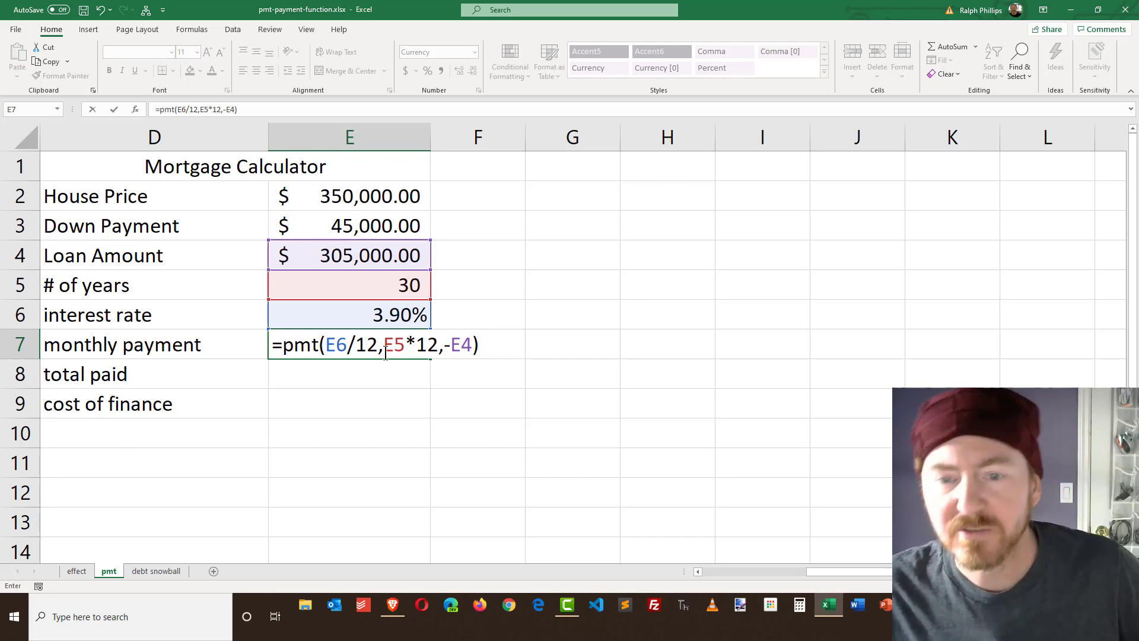
{"action": "left_click_drag", "start_coordinate": [381, 347], "coordinate": [471, 348]}
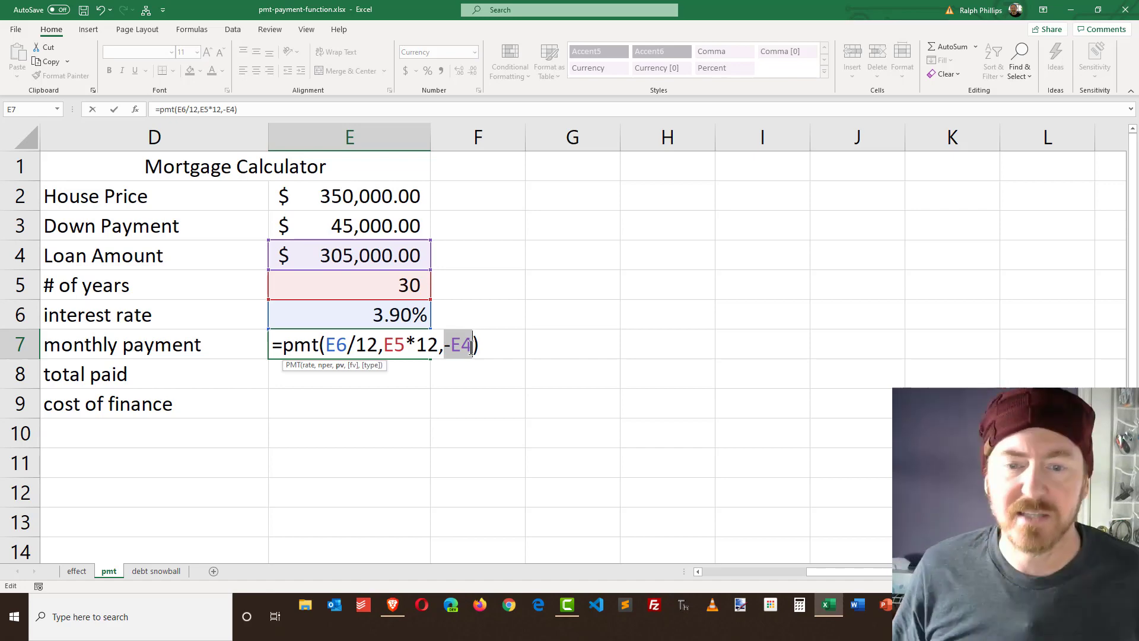
{"action": "key", "text": "ctrl+Return"}
{"action": "key", "text": "Return"}
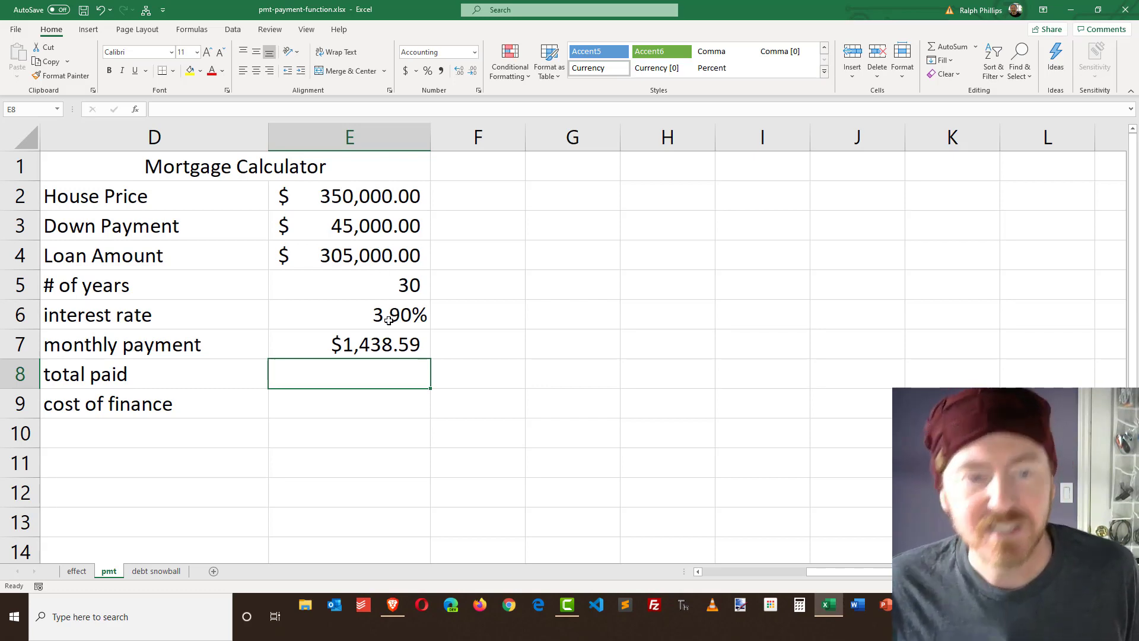
- Enter =(E7*E5*12)+E3 in E8 for a total paid of $562,891.69
{"action": "left_click", "coordinate": [367, 354]}
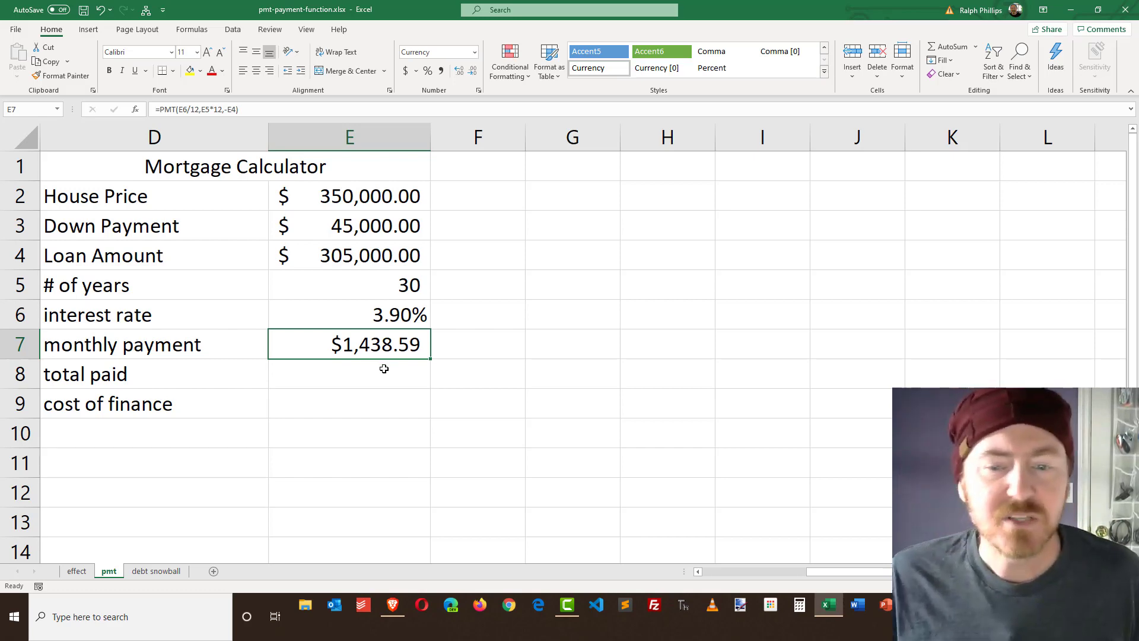
{"action": "left_click", "coordinate": [383, 368]}
{"action": "type", "text": "="}
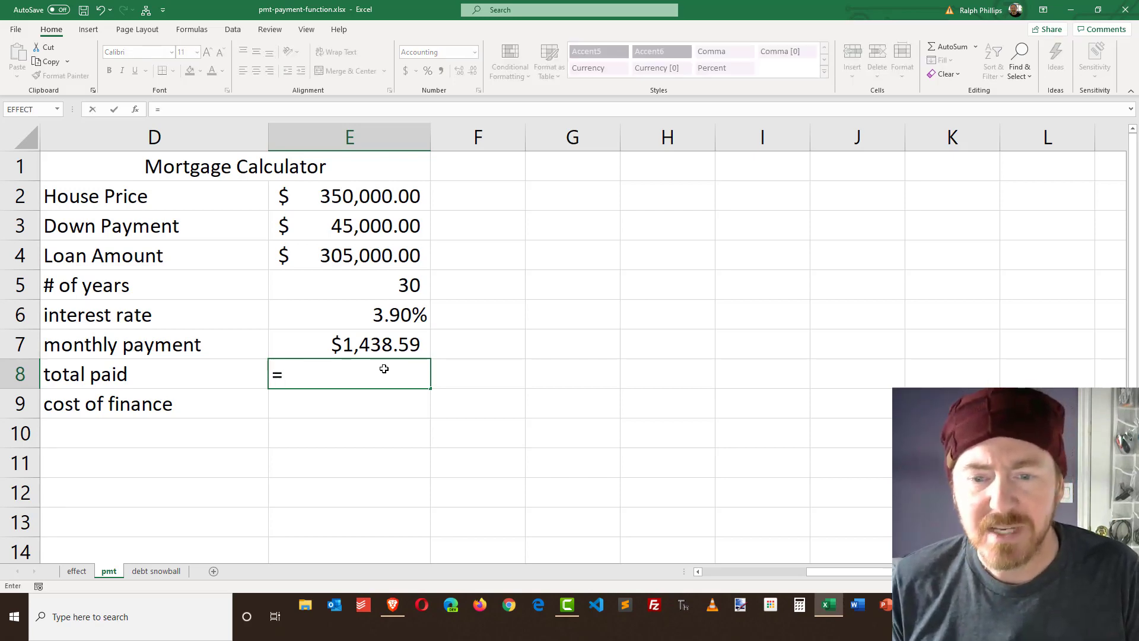
{"action": "type", "text": "("}
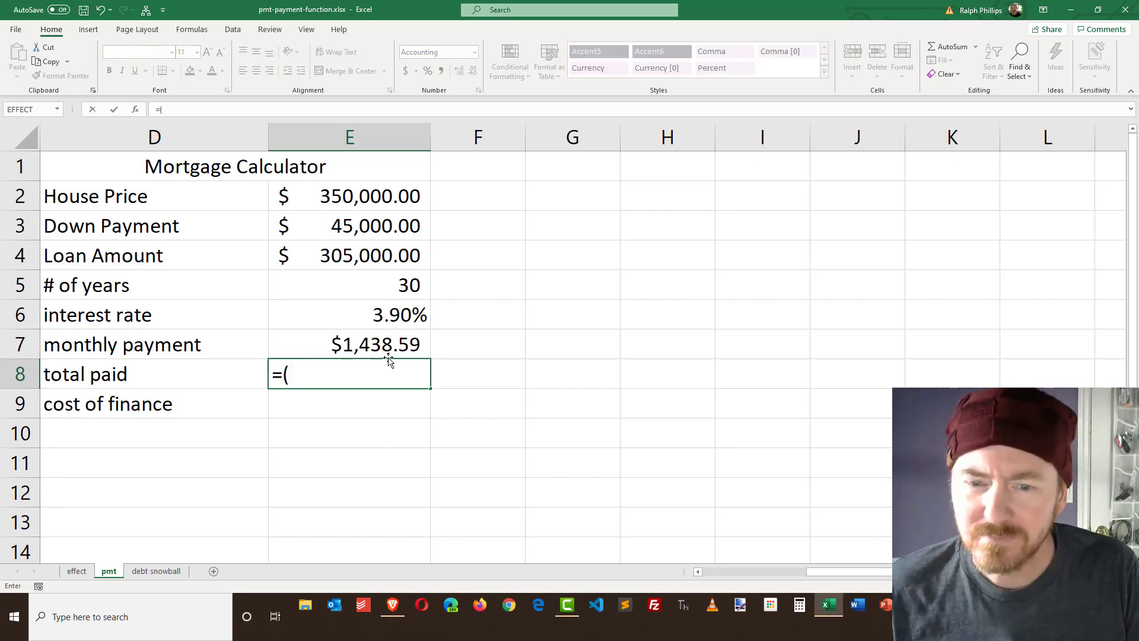
{"action": "left_click", "coordinate": [384, 344]}
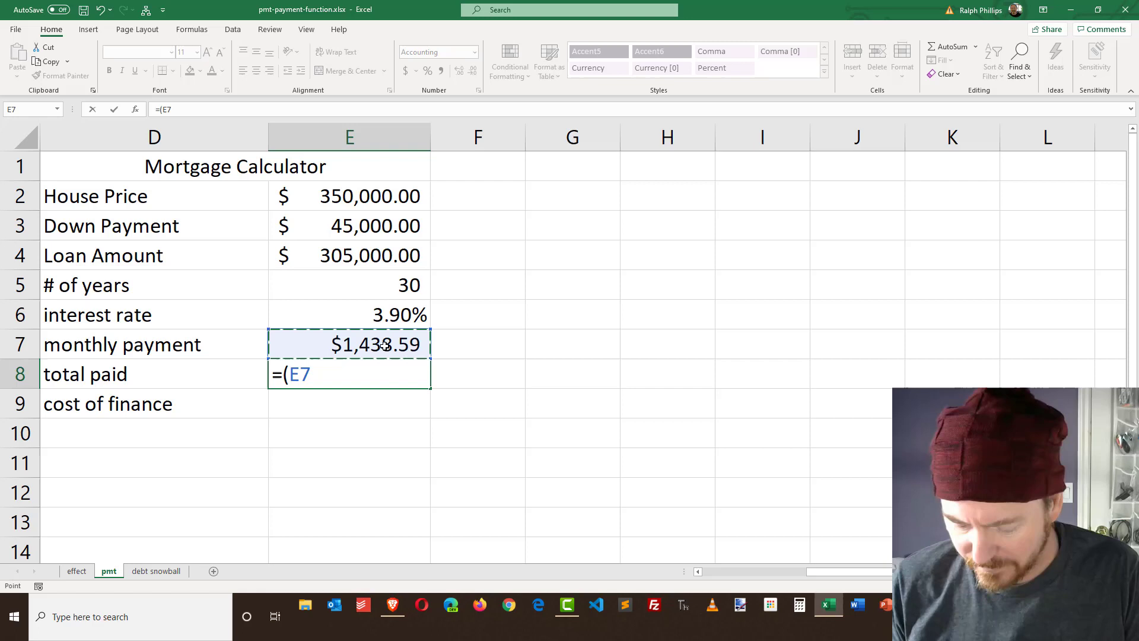
{"action": "type", "text": "*"}
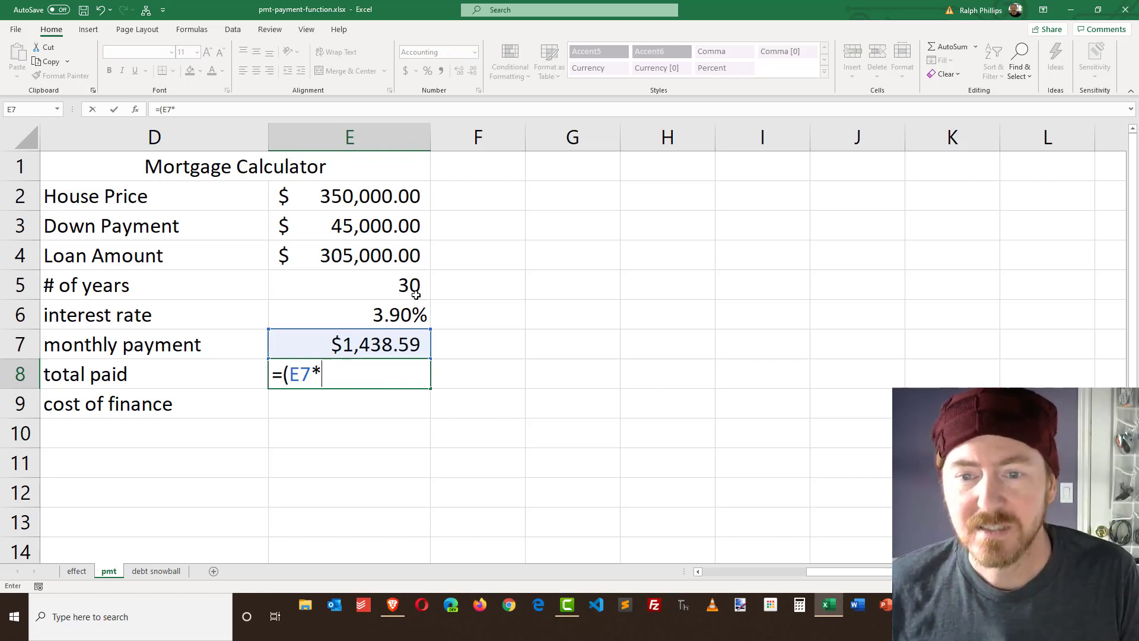
{"action": "left_click", "coordinate": [412, 292]}
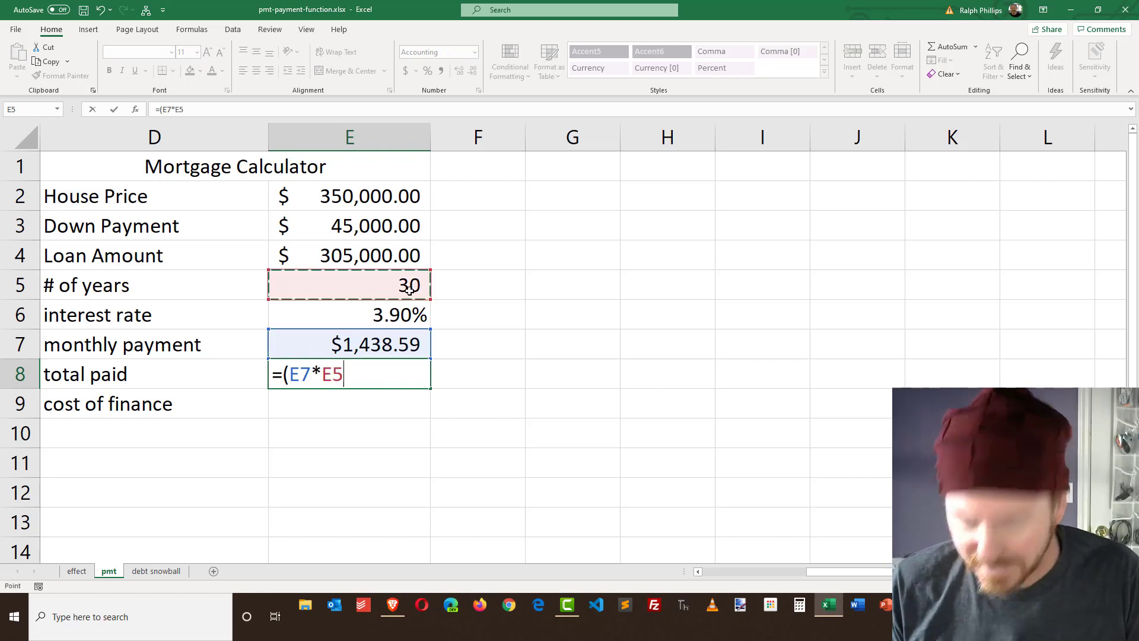
{"action": "type", "text": "*12"}
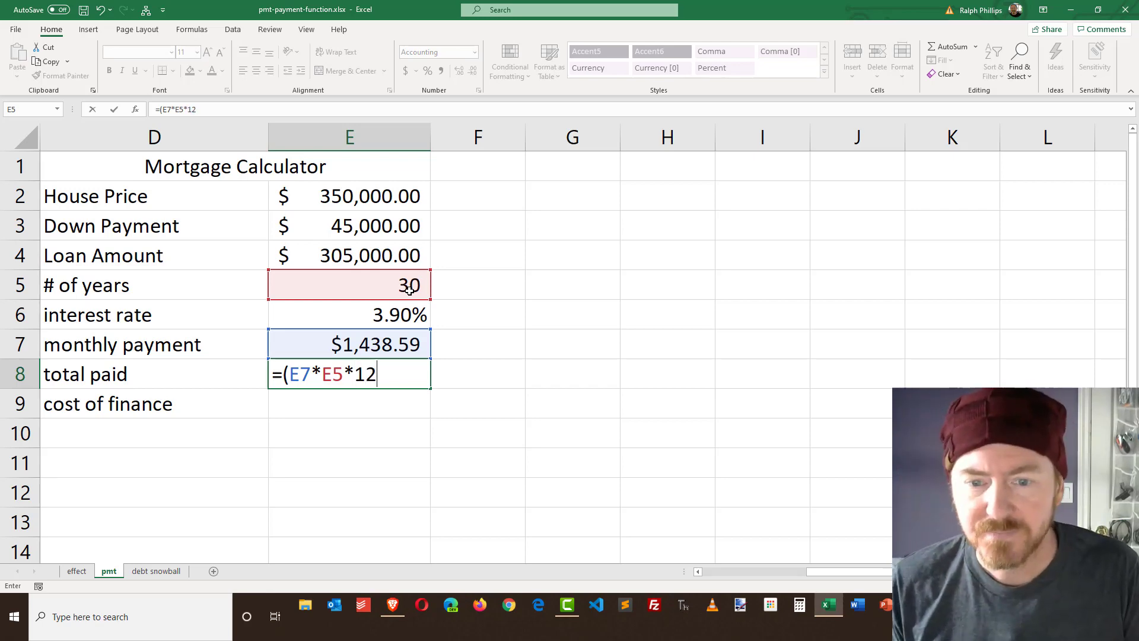
{"action": "type", "text": ")"}
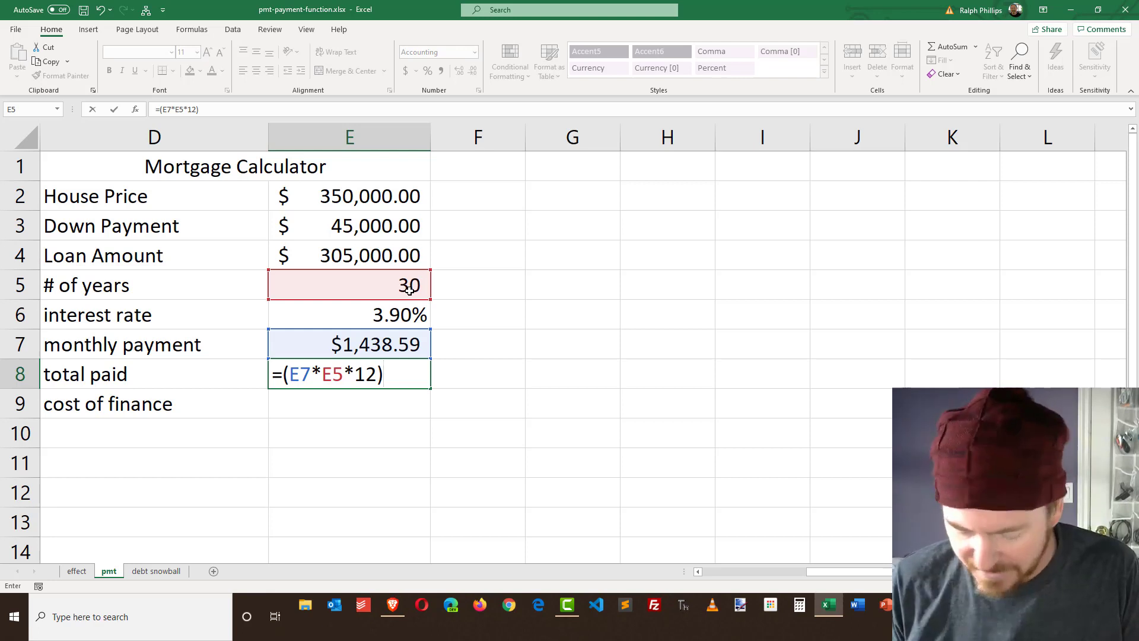
{"action": "type", "text": "+"}
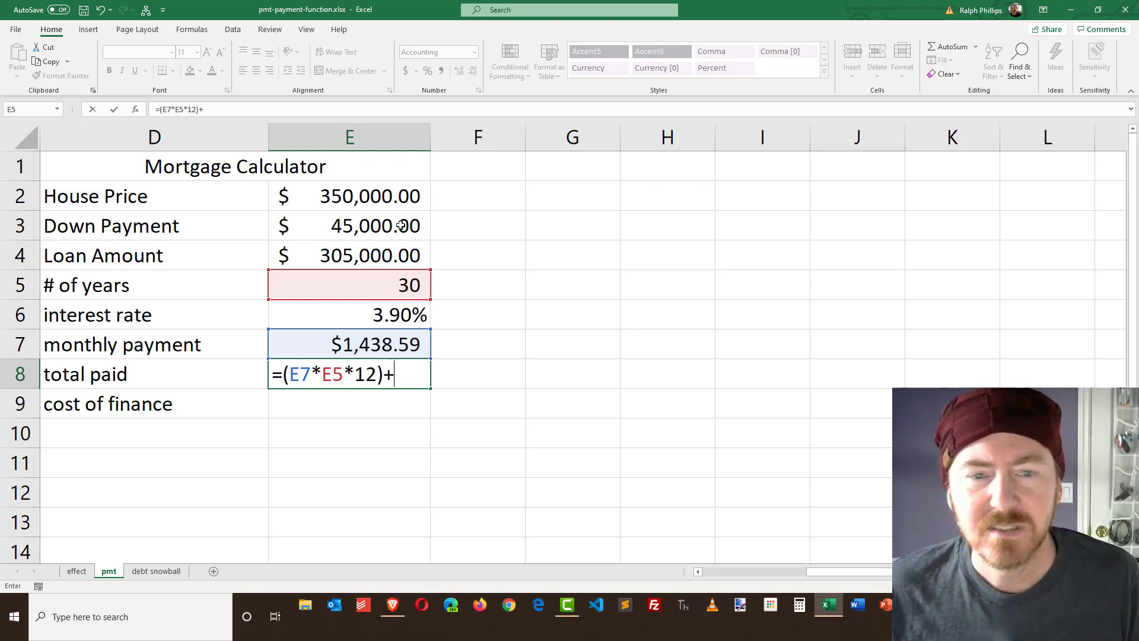
{"action": "left_click", "coordinate": [398, 225]}
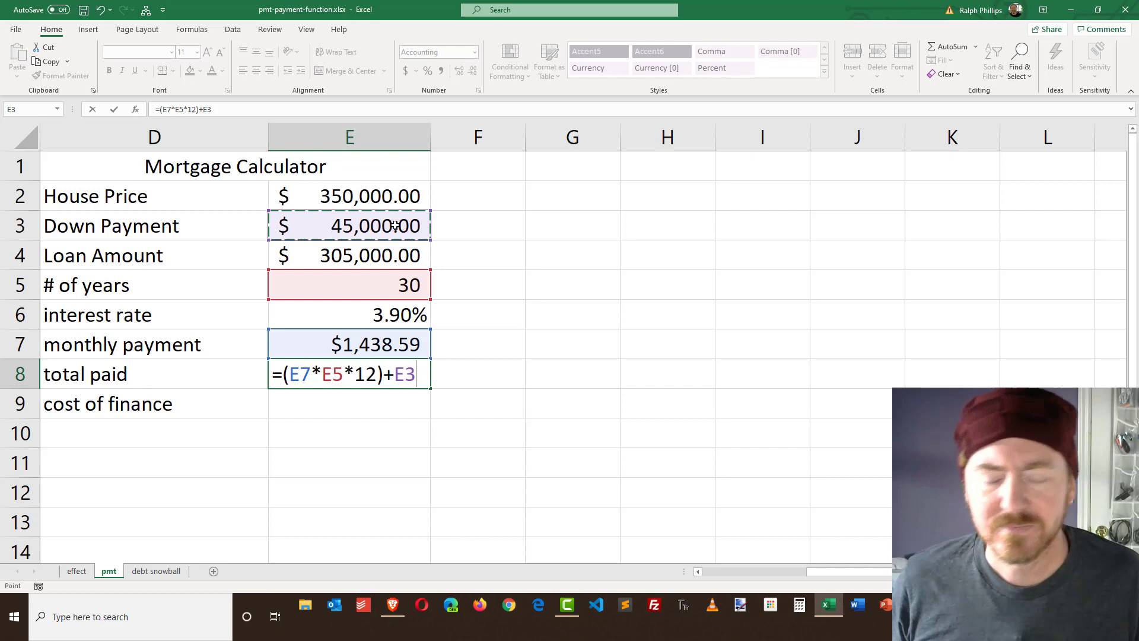
{"action": "key", "text": "Return"}
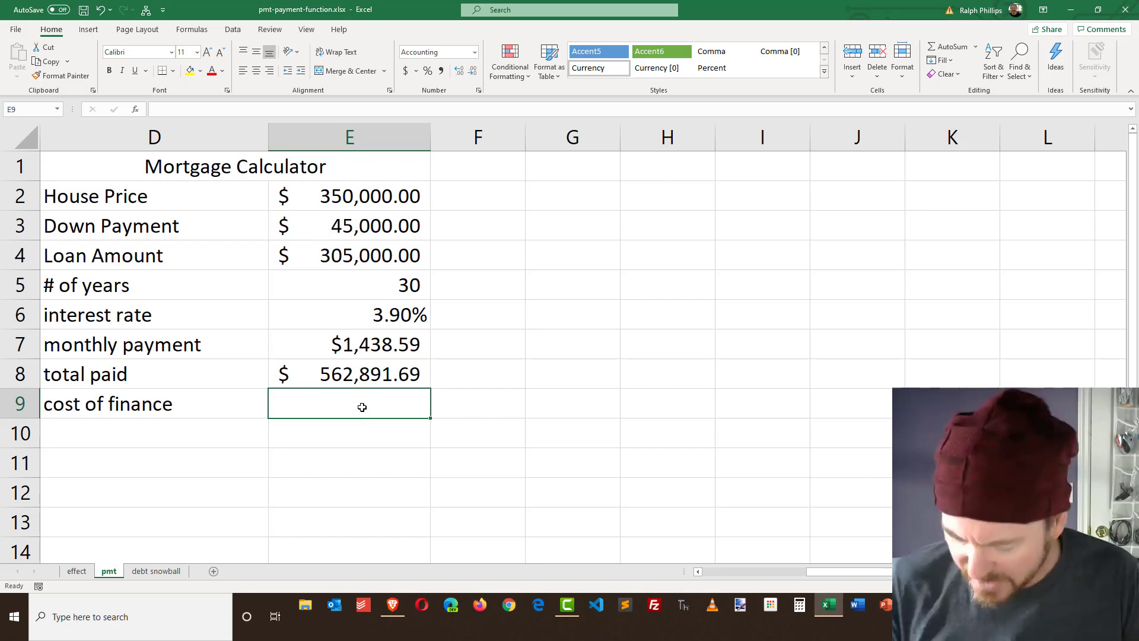
- Enter =E8-E2 in E9, giving a $212,891.69 cost of finance
{"action": "type", "text": "="}
{"action": "left_click", "coordinate": [364, 375]}
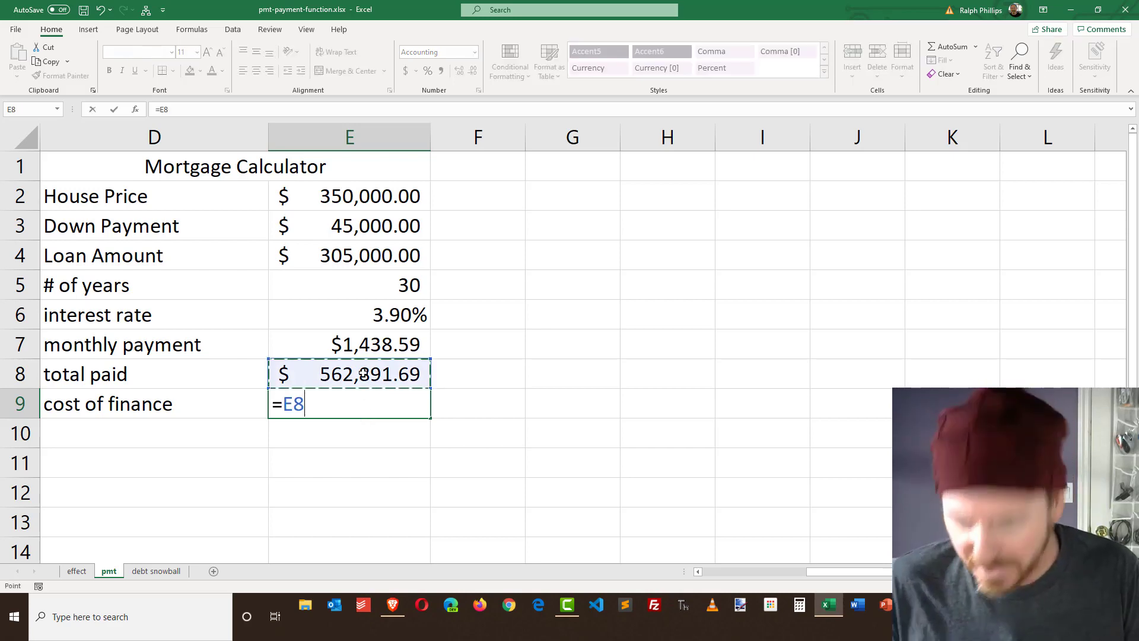
{"action": "type", "text": "-"}
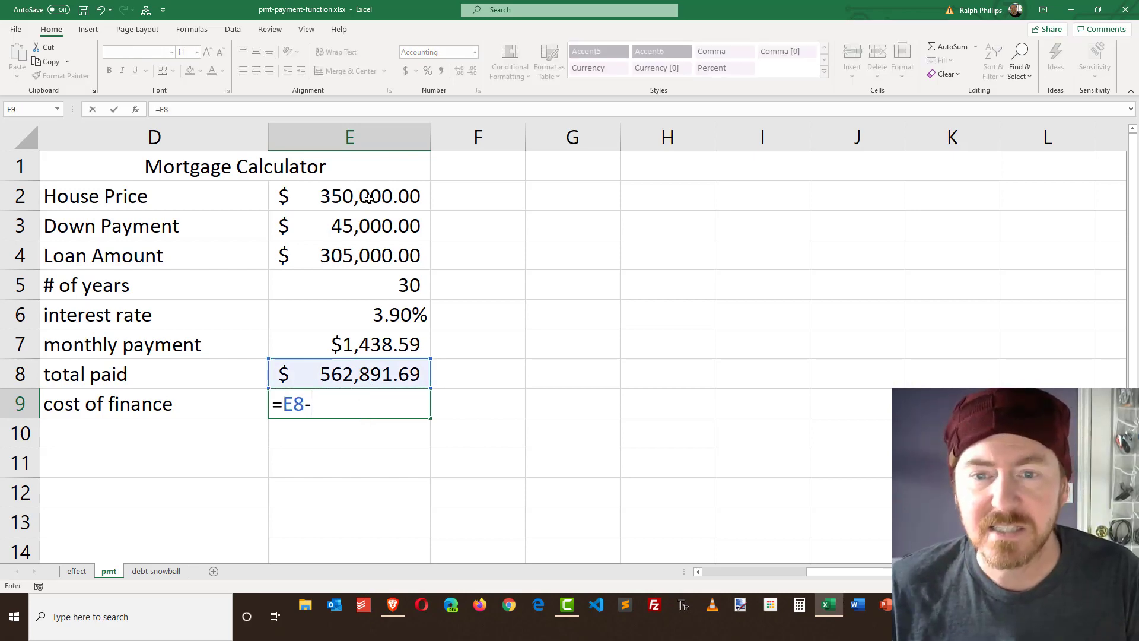
{"action": "left_click", "coordinate": [368, 198]}
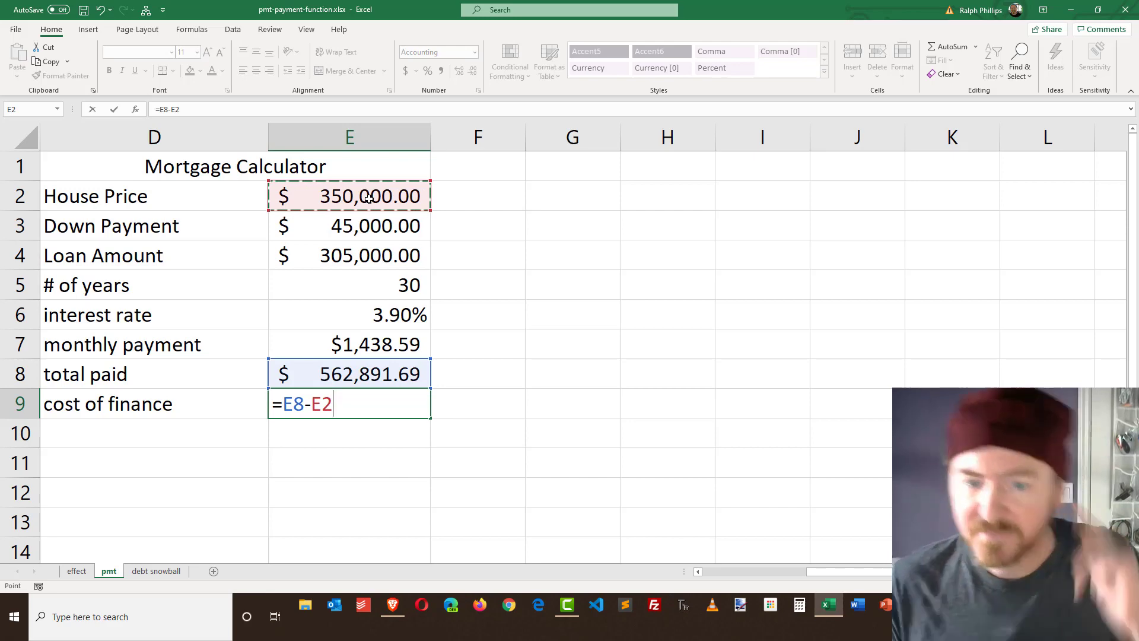
{"action": "key", "text": "Return"}
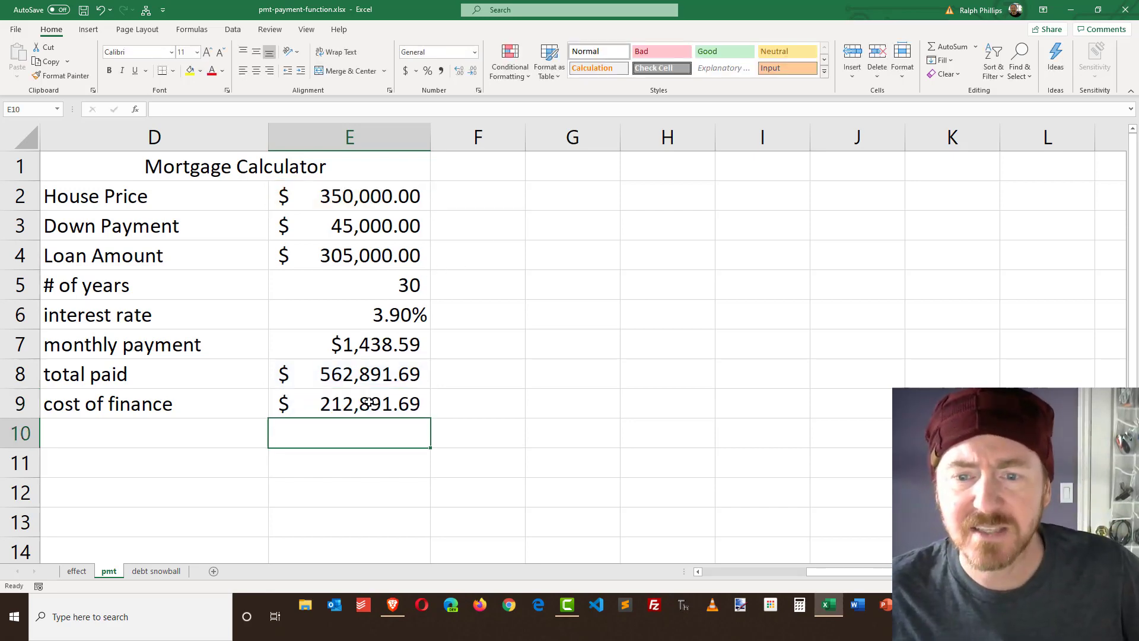
{"action": "left_click", "coordinate": [339, 404]}
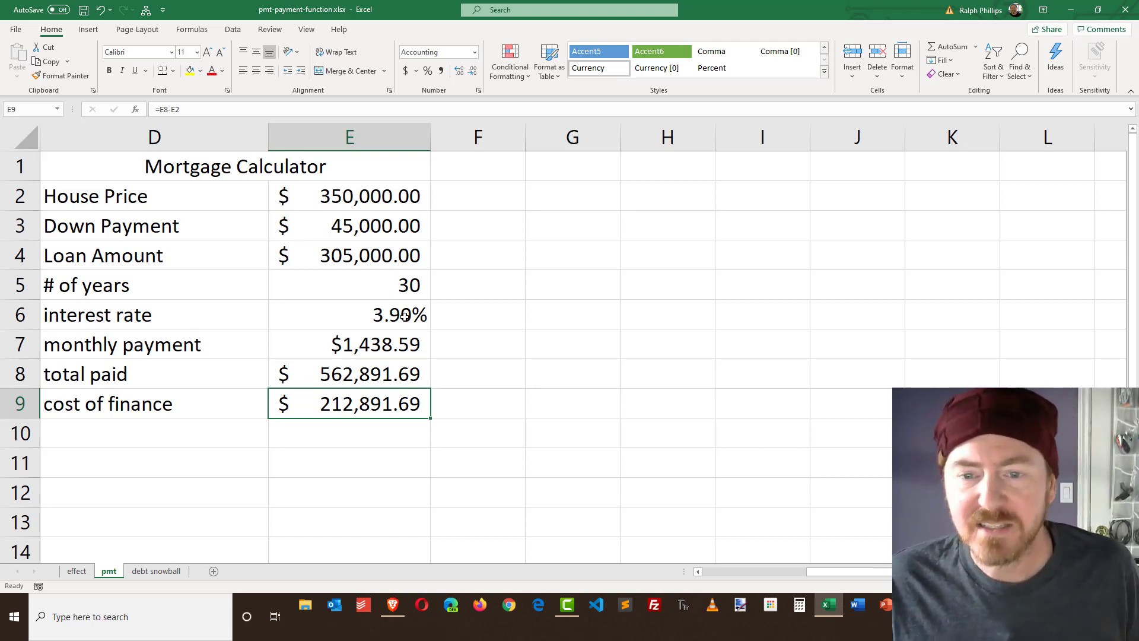
- Change the loan term in E5 from 30 to 15 years and check the $2,240.79 payment
{"action": "key", "text": "Up"}
{"action": "key", "text": "Up"}
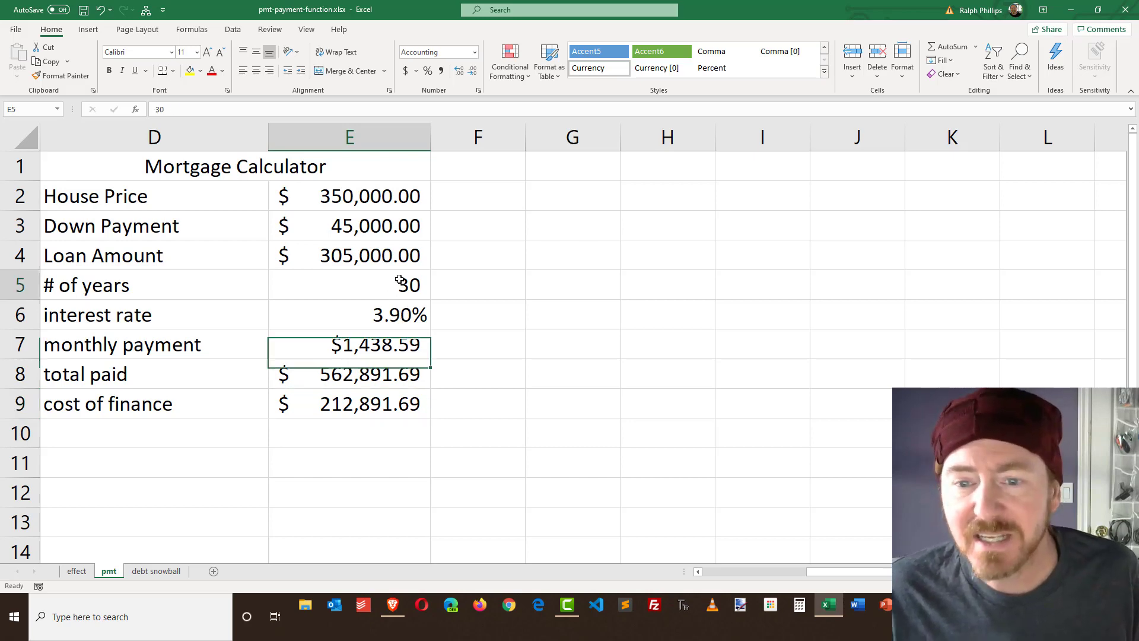
{"action": "key", "text": "Up"}
{"action": "key", "text": "Up"}
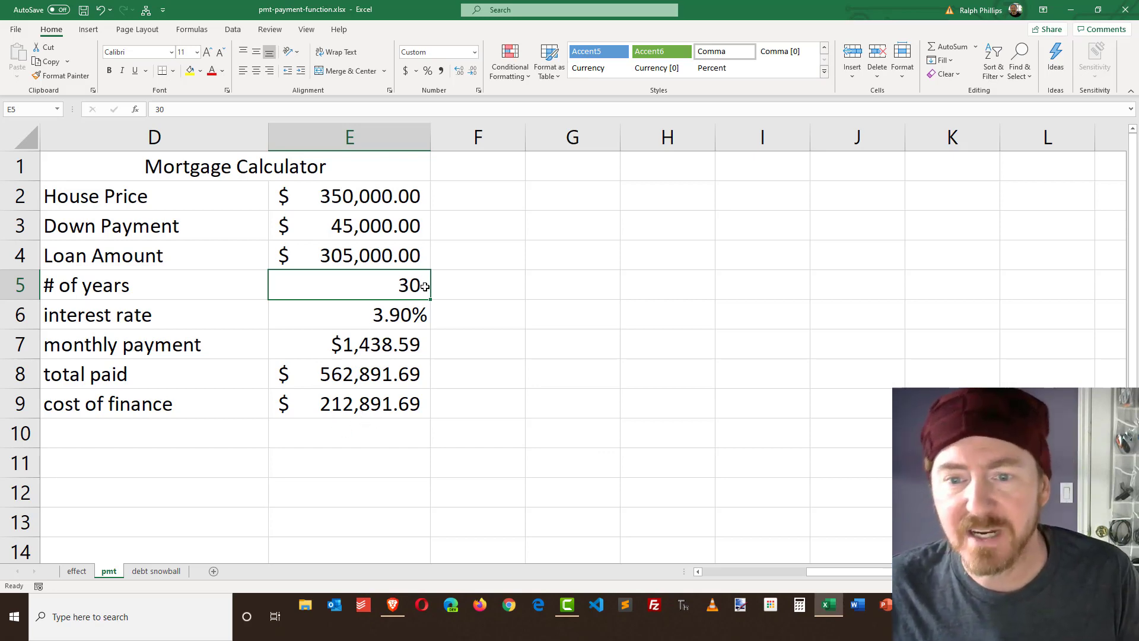
{"action": "type", "text": "15"}
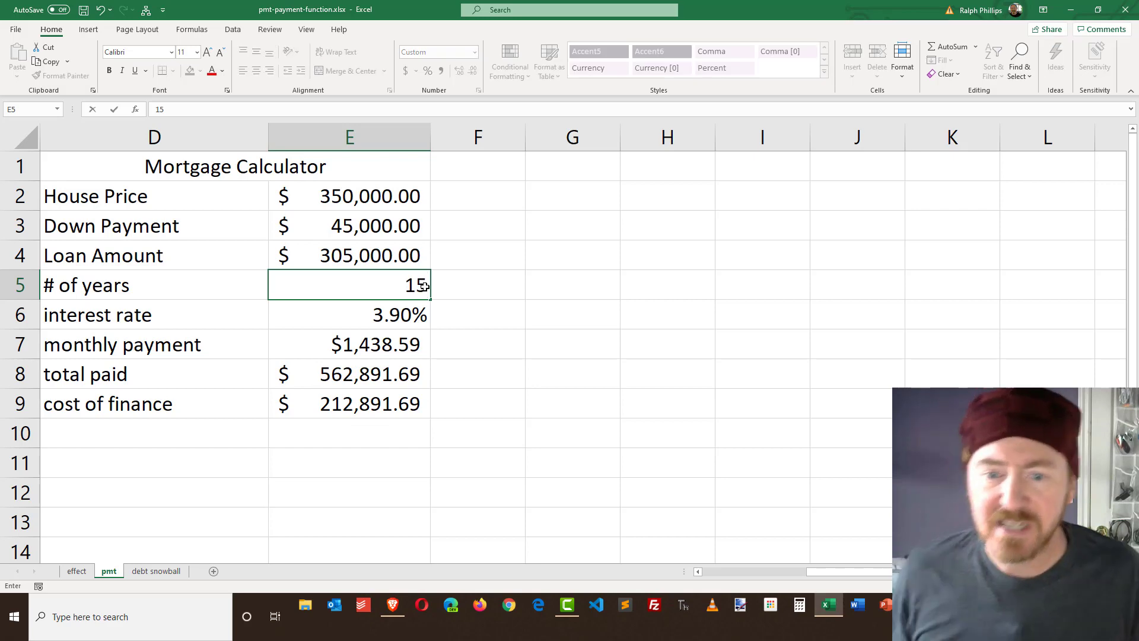
{"action": "key", "text": "Return"}
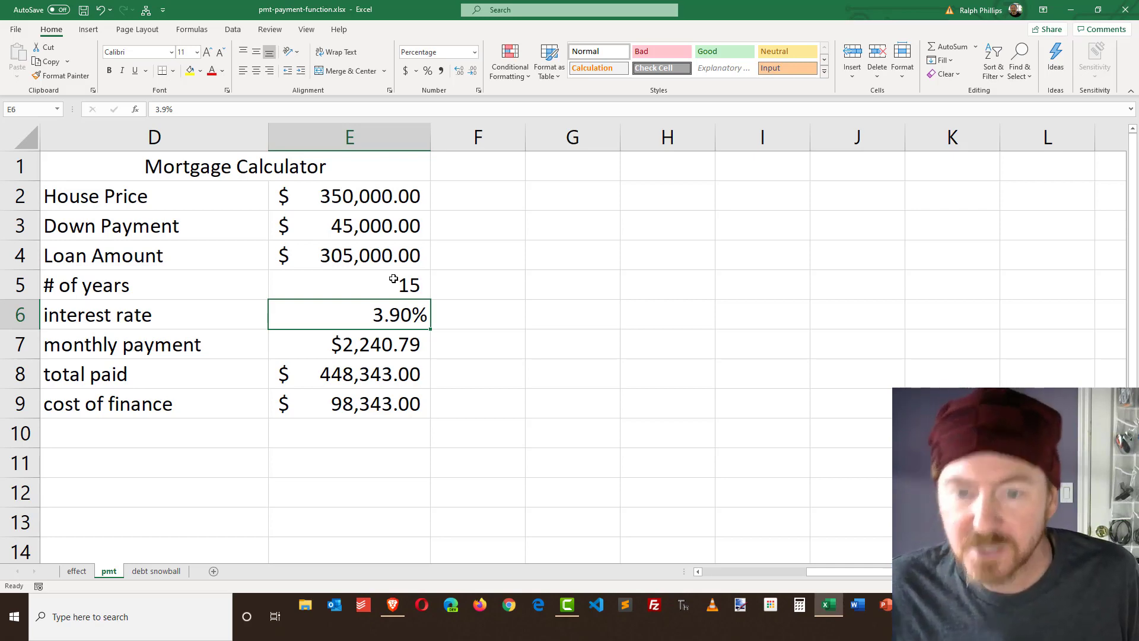
{"action": "left_click", "coordinate": [358, 344]}
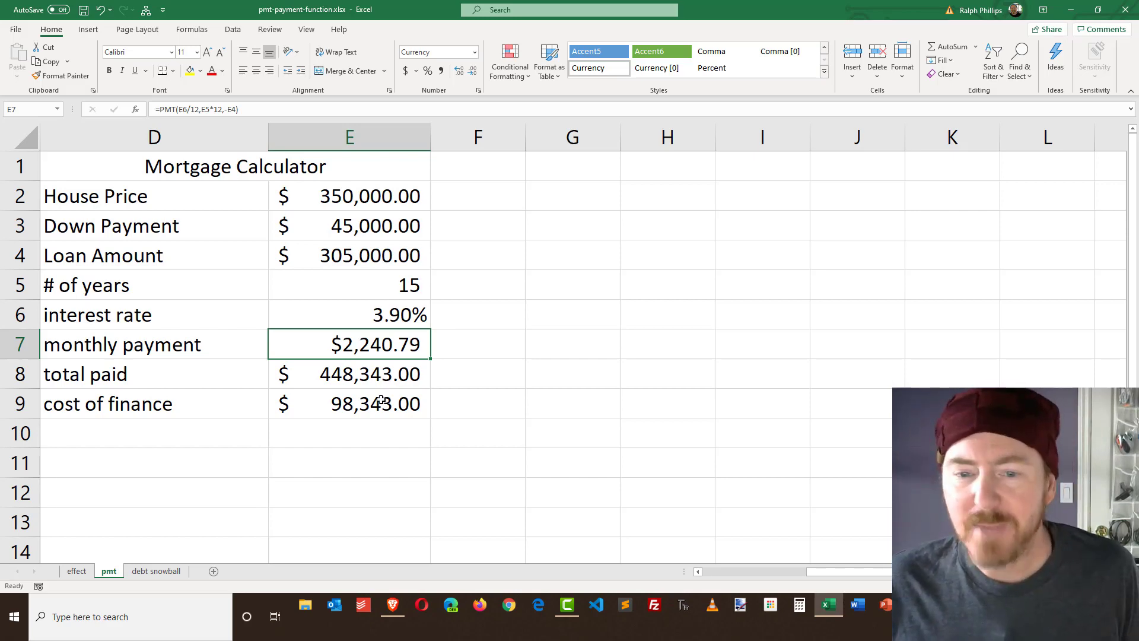
- Change the house price in E2 to $300,000
{"action": "left_click", "coordinate": [377, 380]}
{"action": "left_click", "coordinate": [372, 349]}
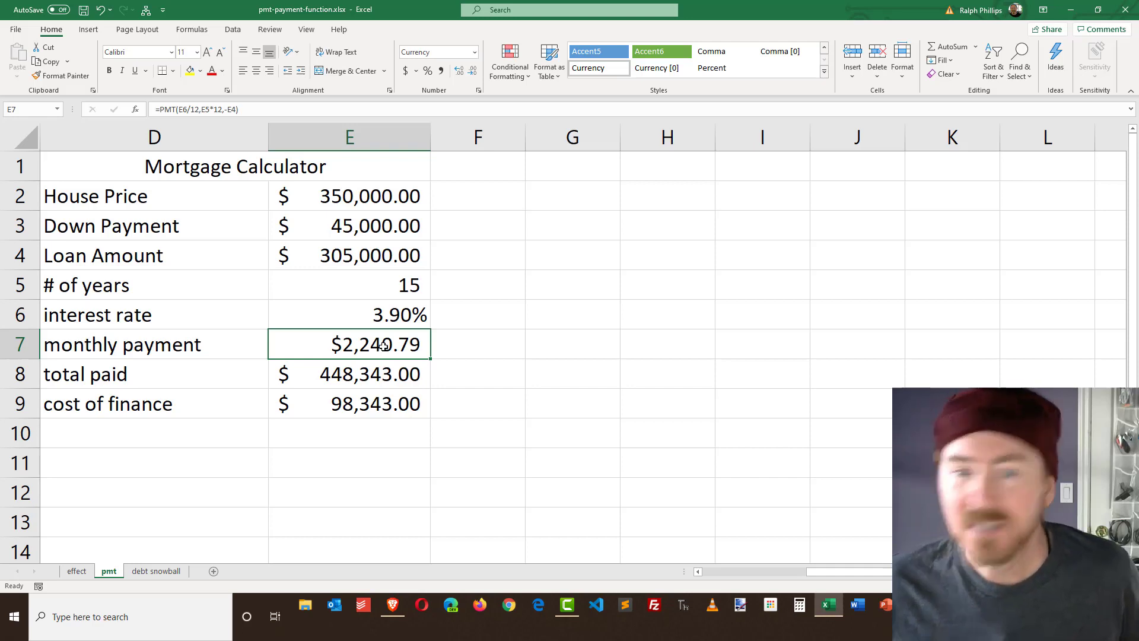
{"action": "left_click", "coordinate": [371, 223]}
{"action": "left_click", "coordinate": [373, 202]}
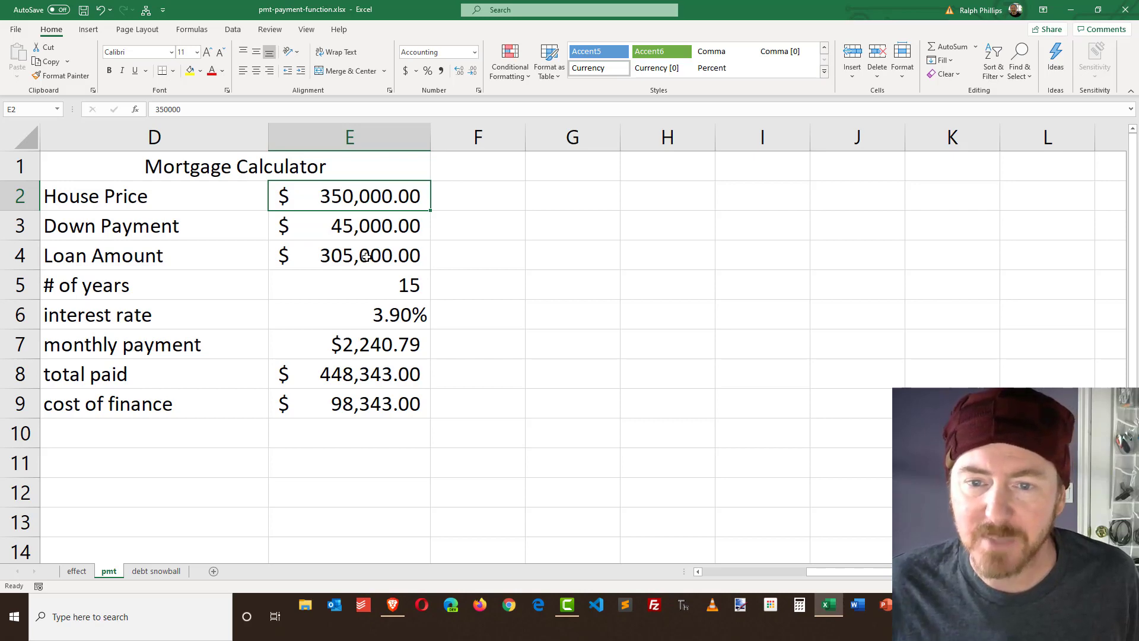
{"action": "left_click", "coordinate": [366, 237]}
{"action": "left_click", "coordinate": [368, 202]}
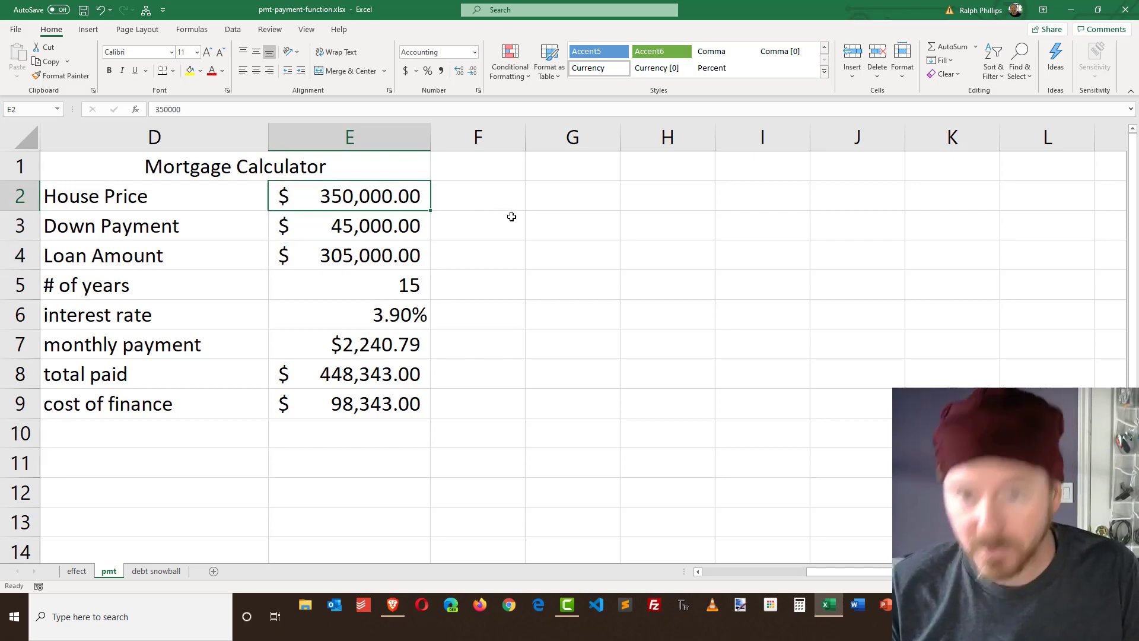
{"action": "type", "text": "300,"}
{"action": "type", "text": "0000"}
{"action": "key", "text": "Return"}
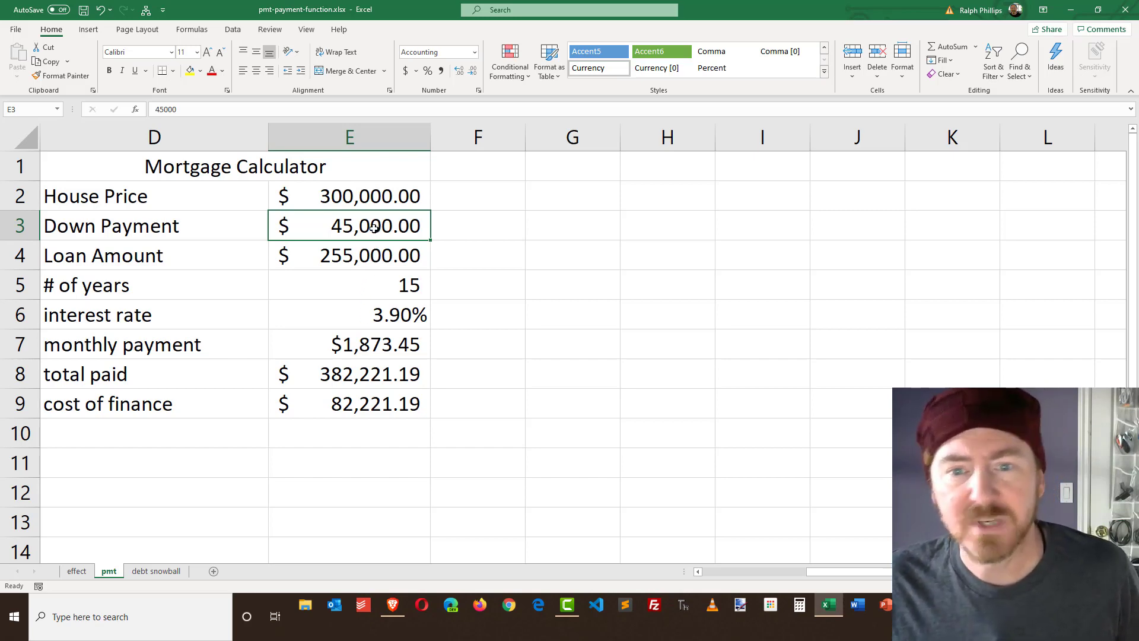
- Set the down payment to $80,000 and check the $1,616.31 monthly payment
{"action": "key", "text": "Down"}
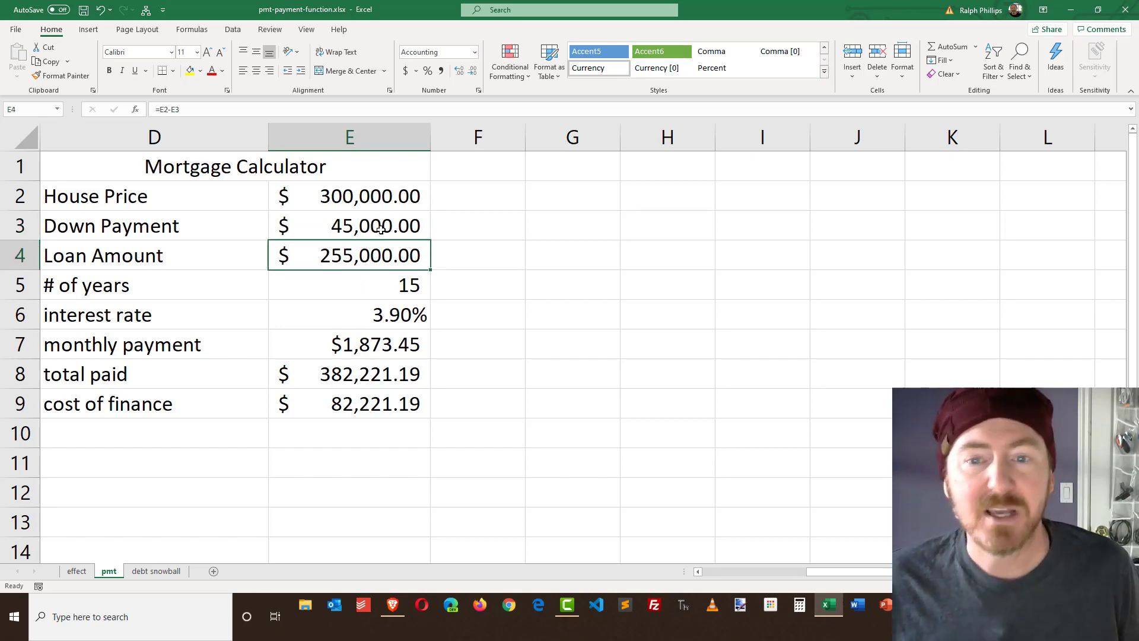
{"action": "key", "text": "Up"}
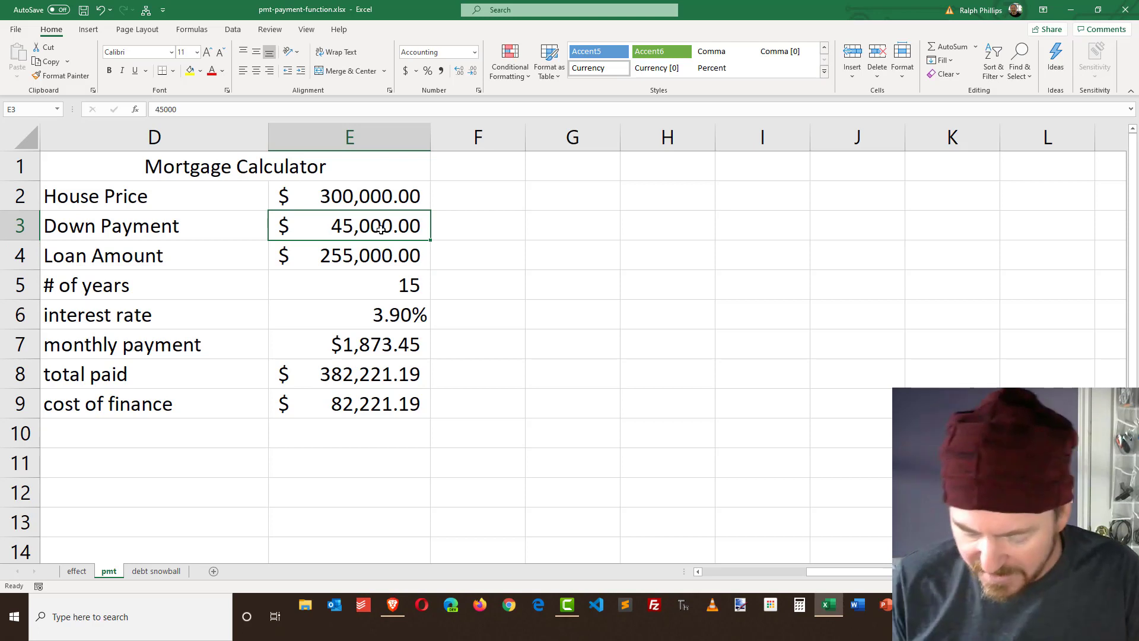
{"action": "type", "text": "80000"}
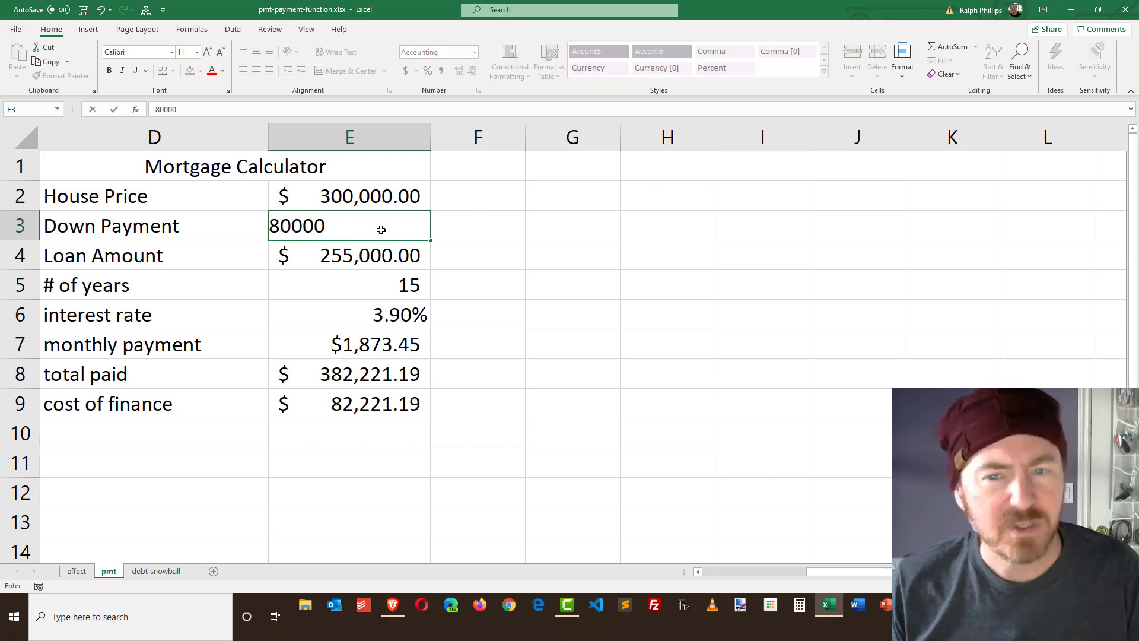
{"action": "key", "text": "Return"}
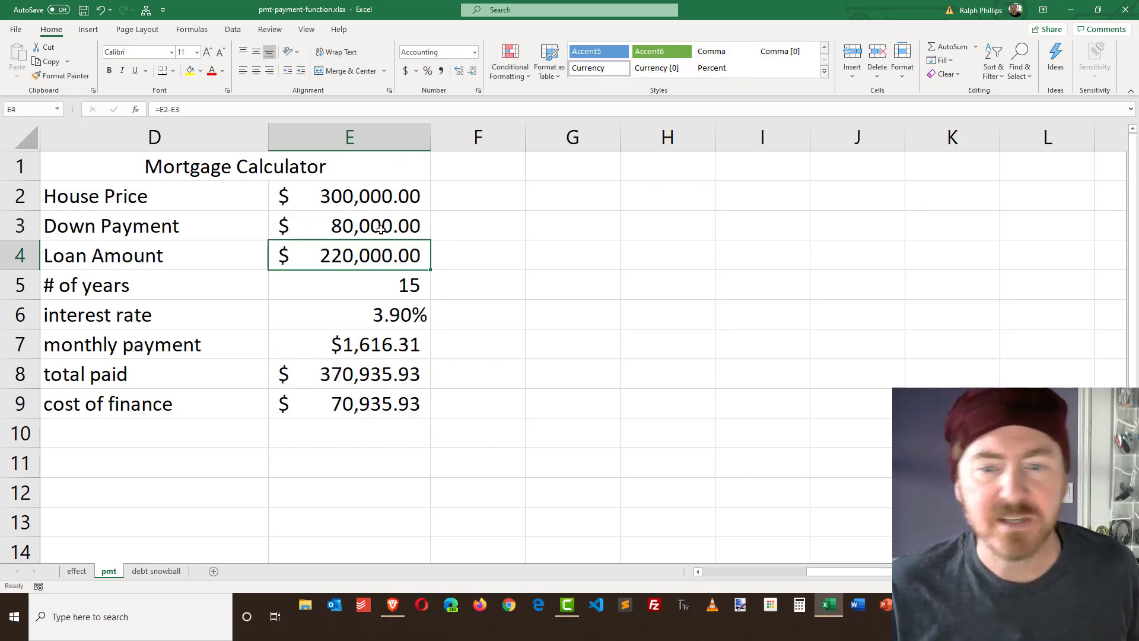
{"action": "left_click", "coordinate": [344, 351]}
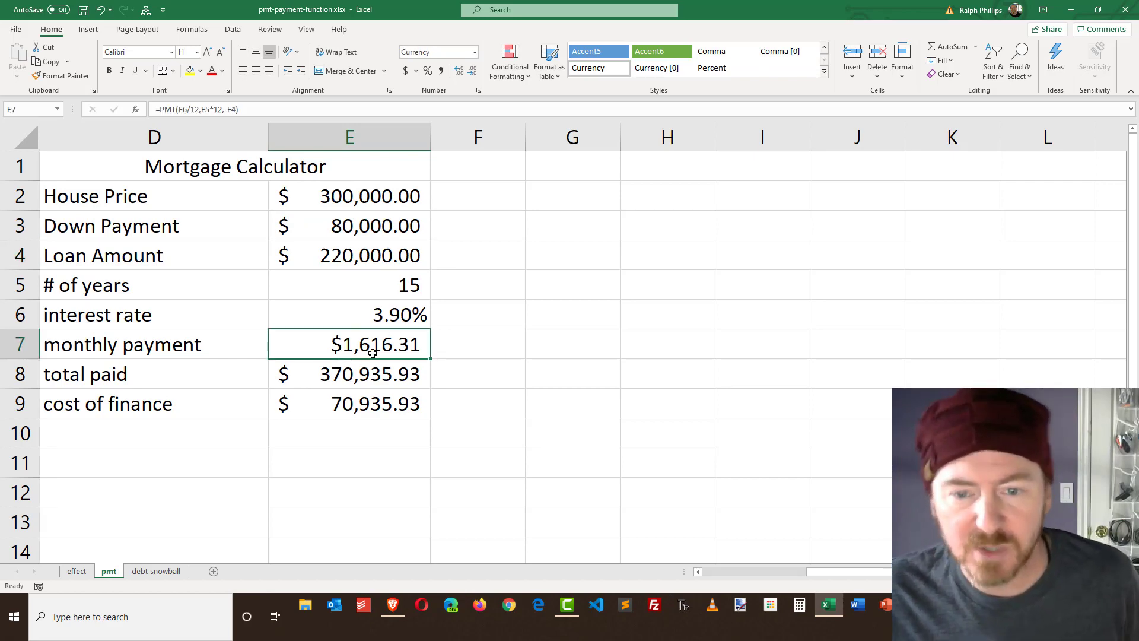
{"action": "double_click", "coordinate": [414, 351]}
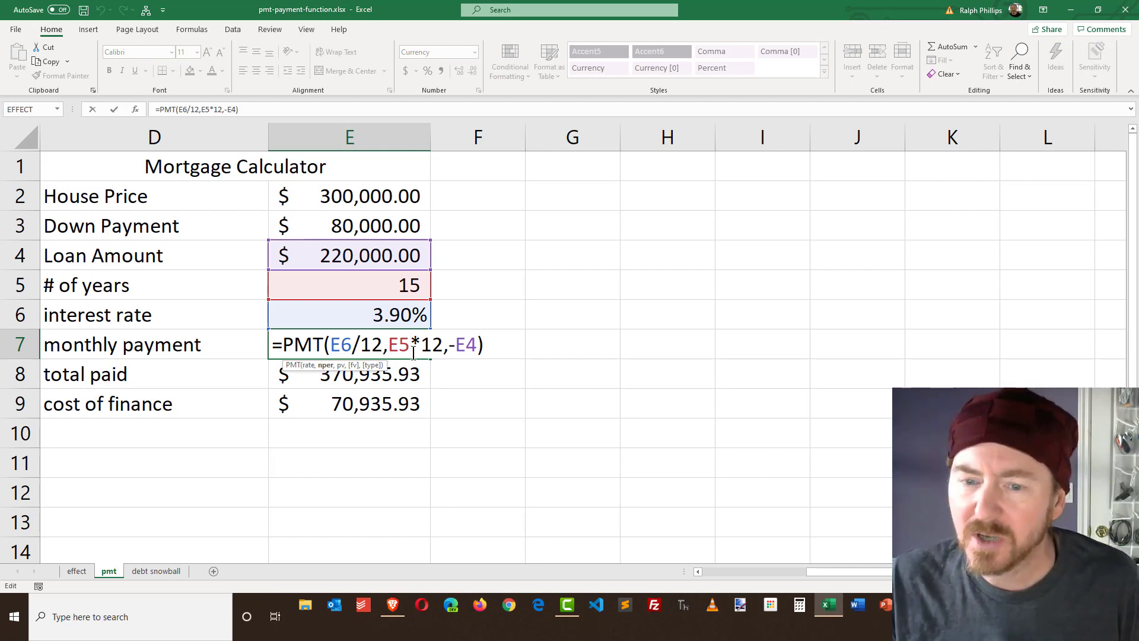
{"action": "left_click_drag", "start_coordinate": [331, 348], "coordinate": [381, 348]}
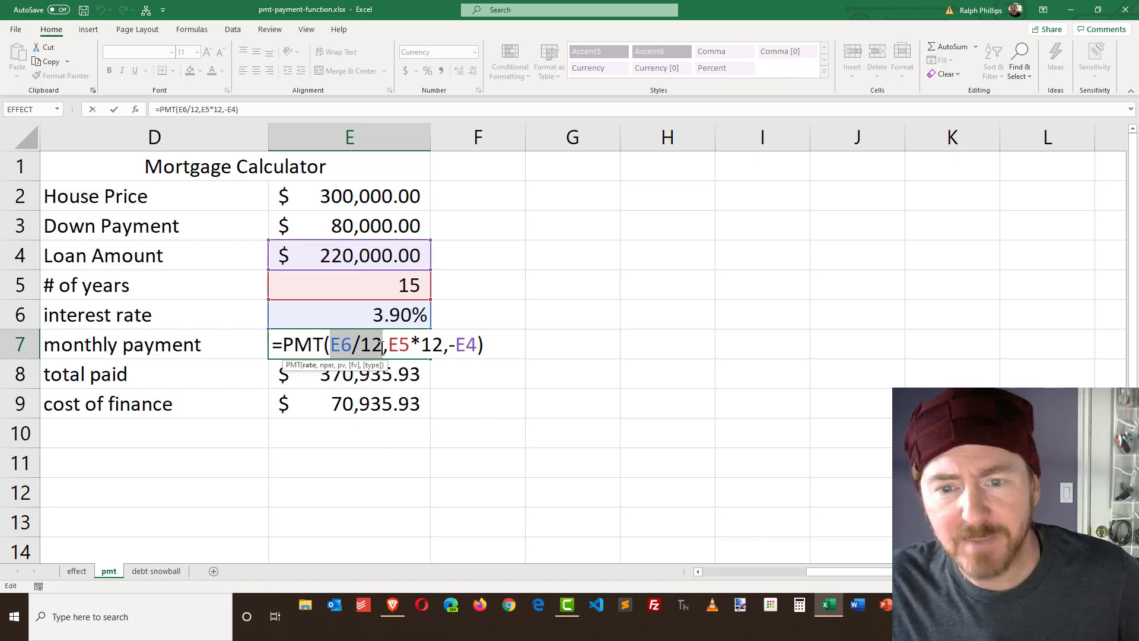
{"action": "left_click_drag", "start_coordinate": [389, 347], "coordinate": [443, 347]}
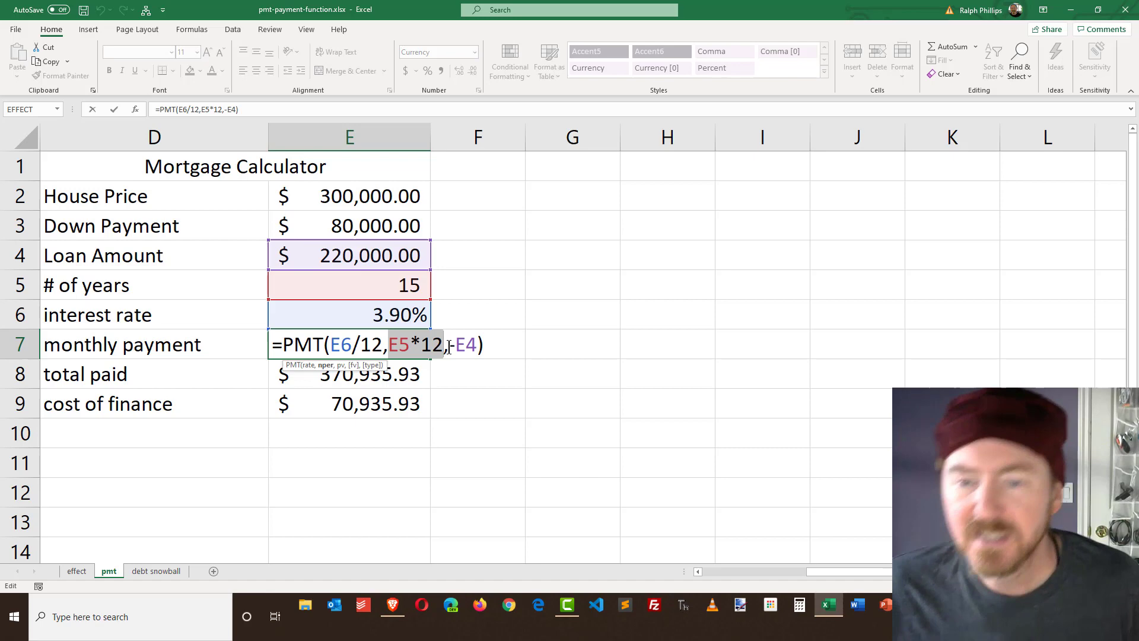
{"action": "left_click_drag", "start_coordinate": [449, 345], "coordinate": [475, 345]}
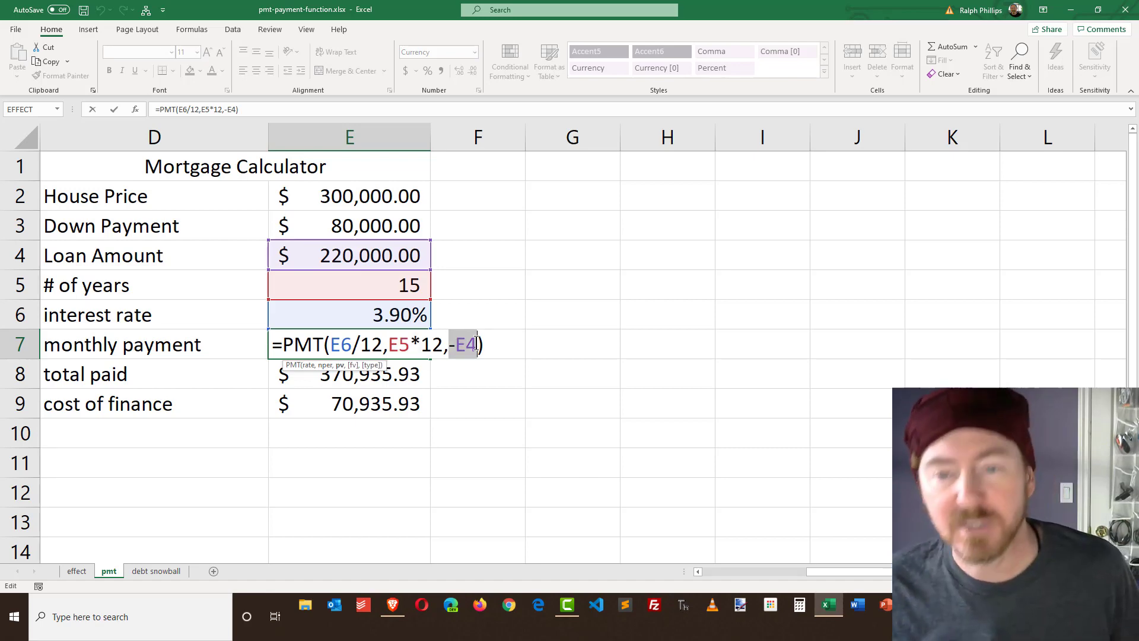
{"action": "key", "text": "Return"}
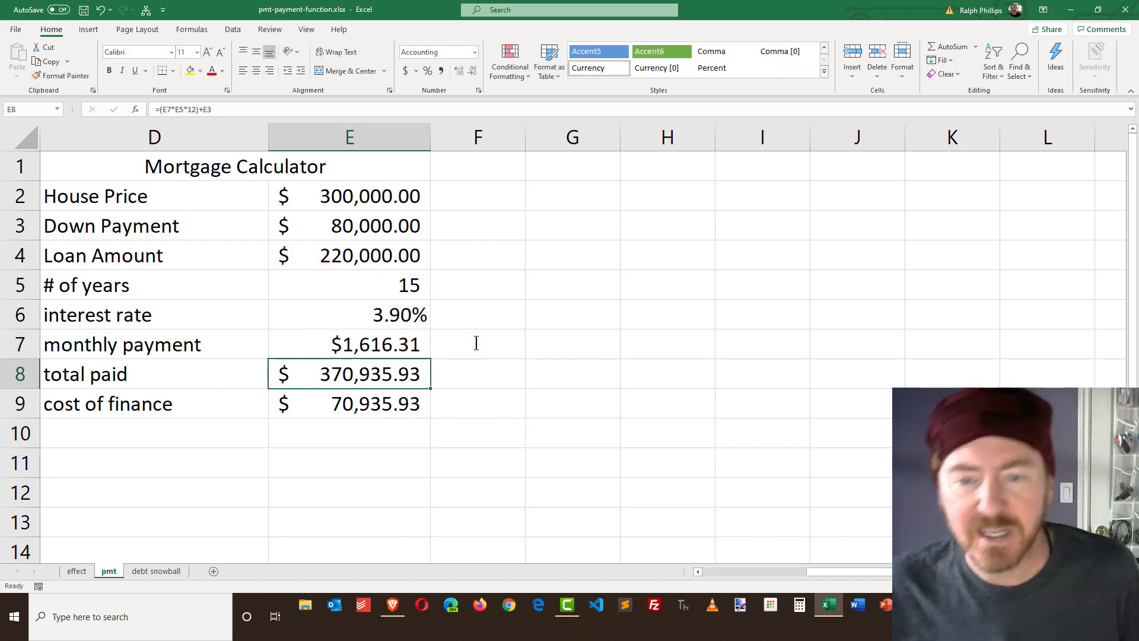